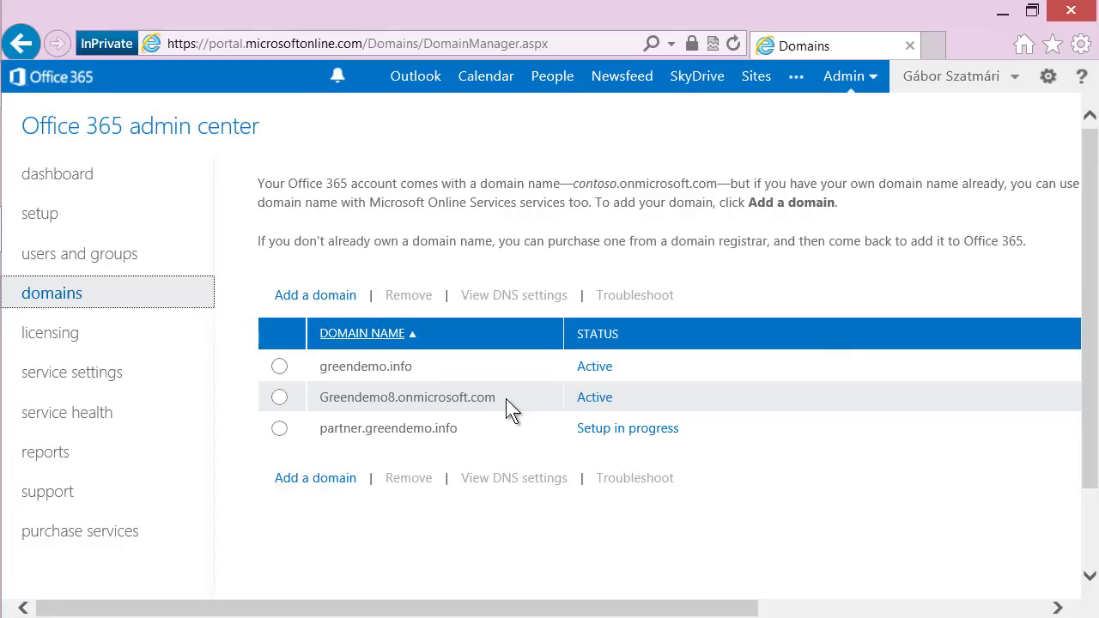
Select partner.greendemo.info and resume its in-progress setup from the domain properties.
click(279, 366)
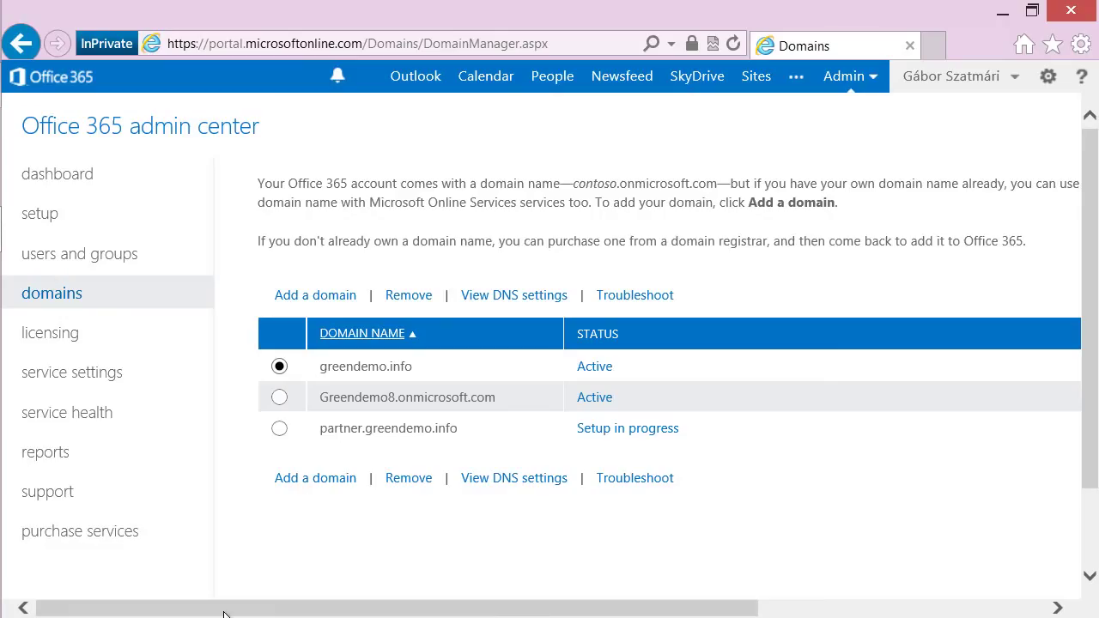
click(280, 428)
click(521, 296)
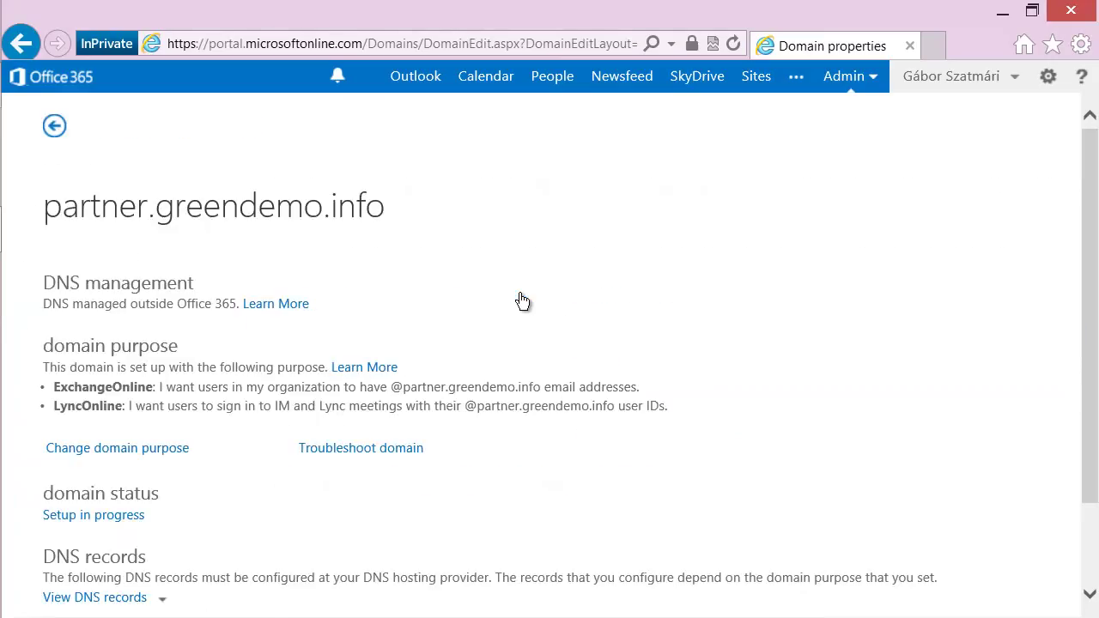
click(84, 517)
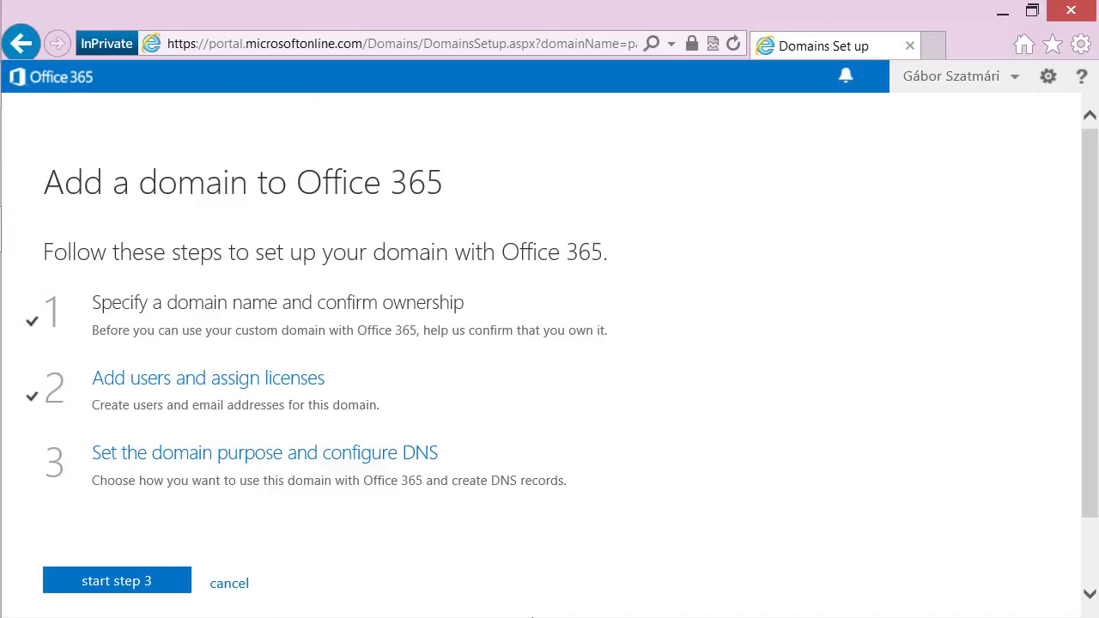
Start step 3, keeping Exchange Online and Lync Online as the domain's purposes.
click(112, 583)
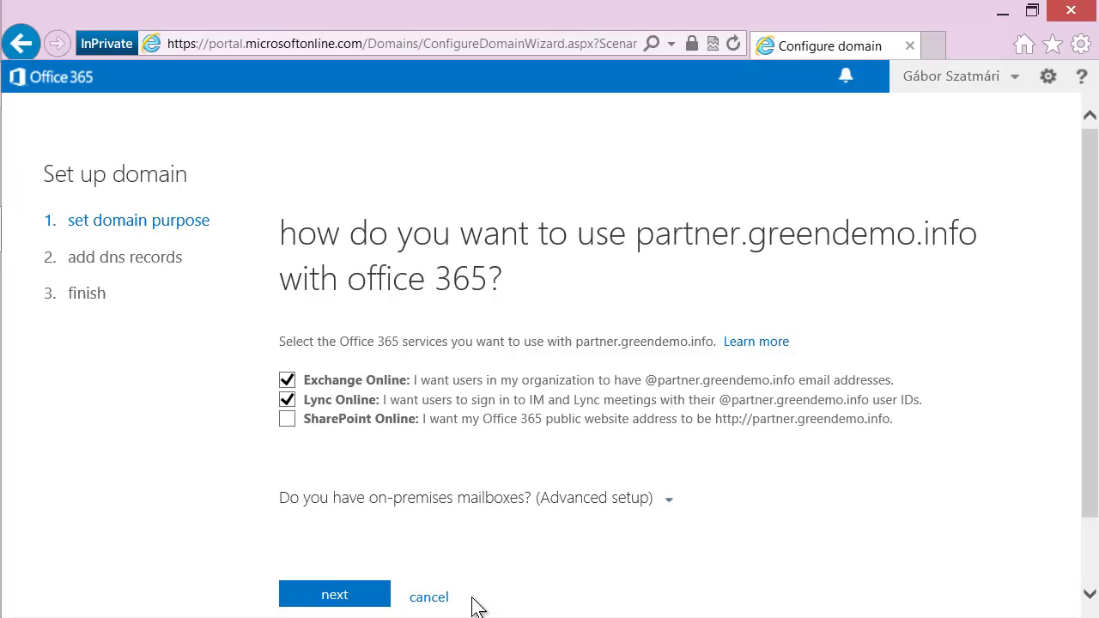
click(334, 595)
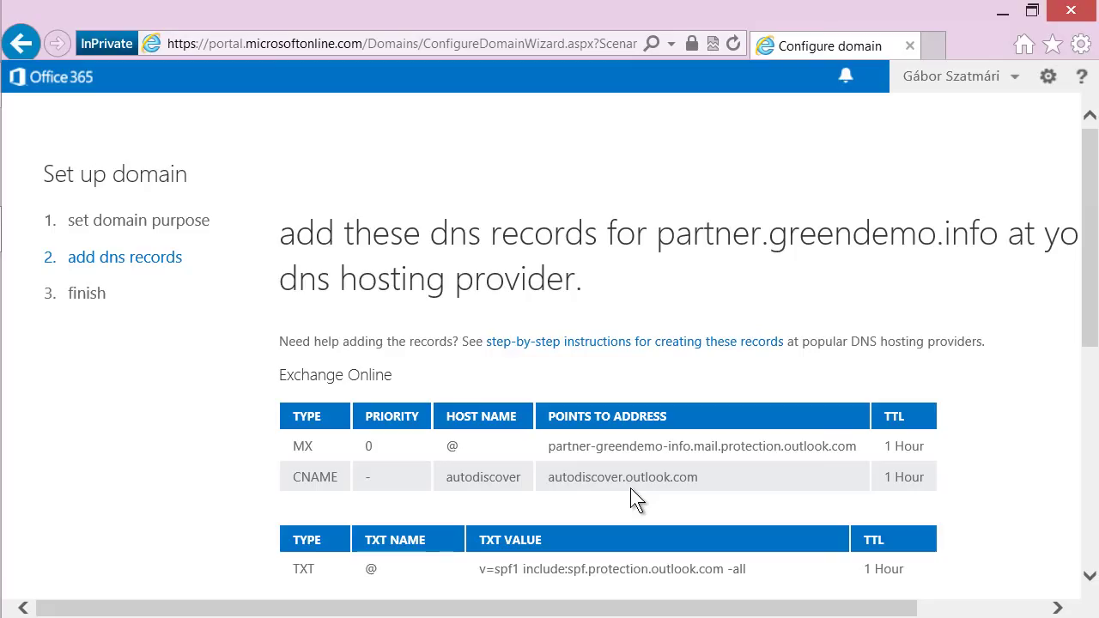
Run the DNS record check for partner.greendemo.info, then postpone and cancel the domain setup.
scroll(631, 491, down, 8)
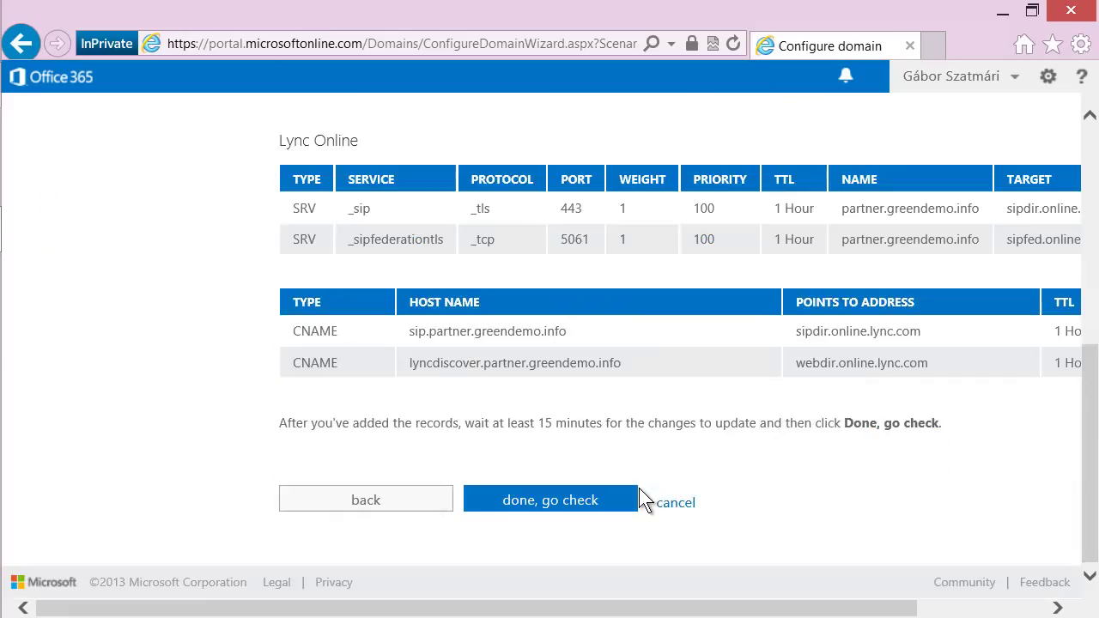
click(549, 507)
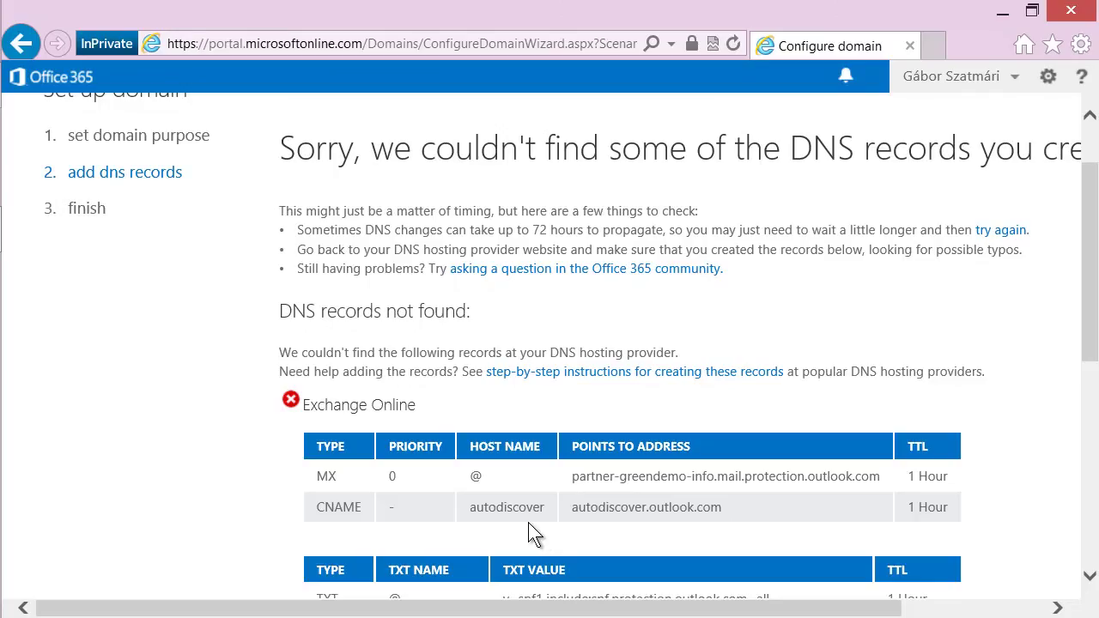
scroll(538, 520, down, 6)
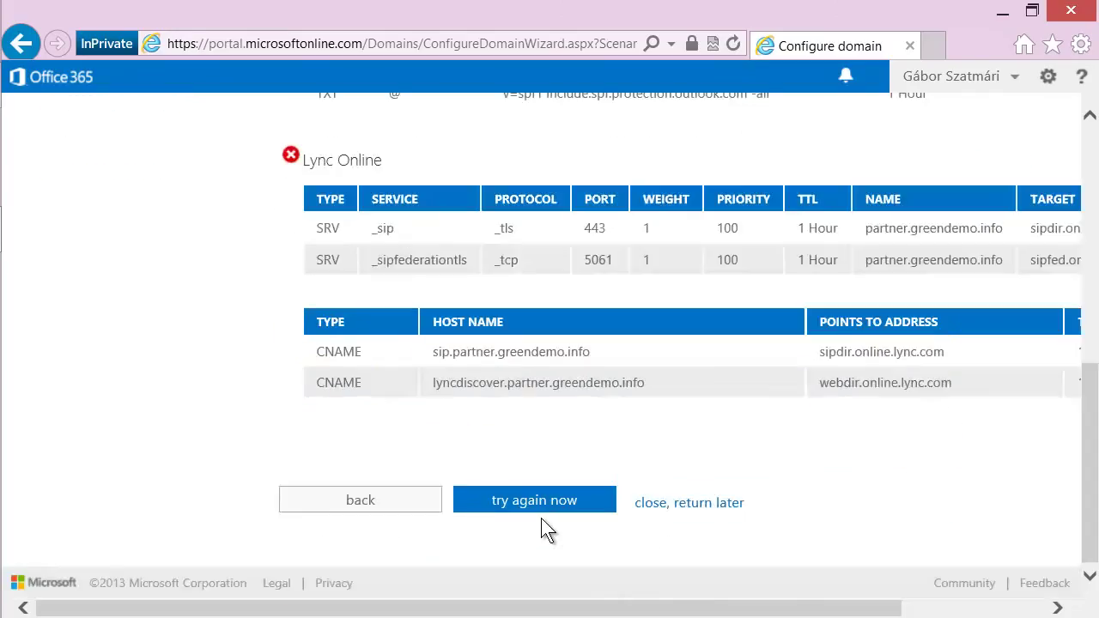
click(695, 512)
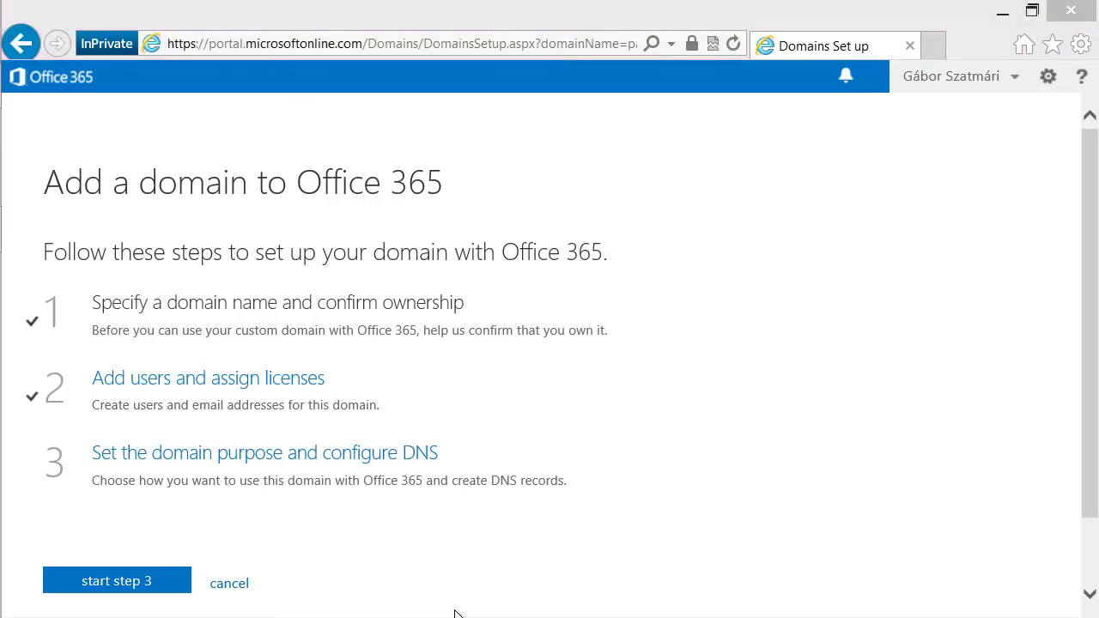
click(226, 587)
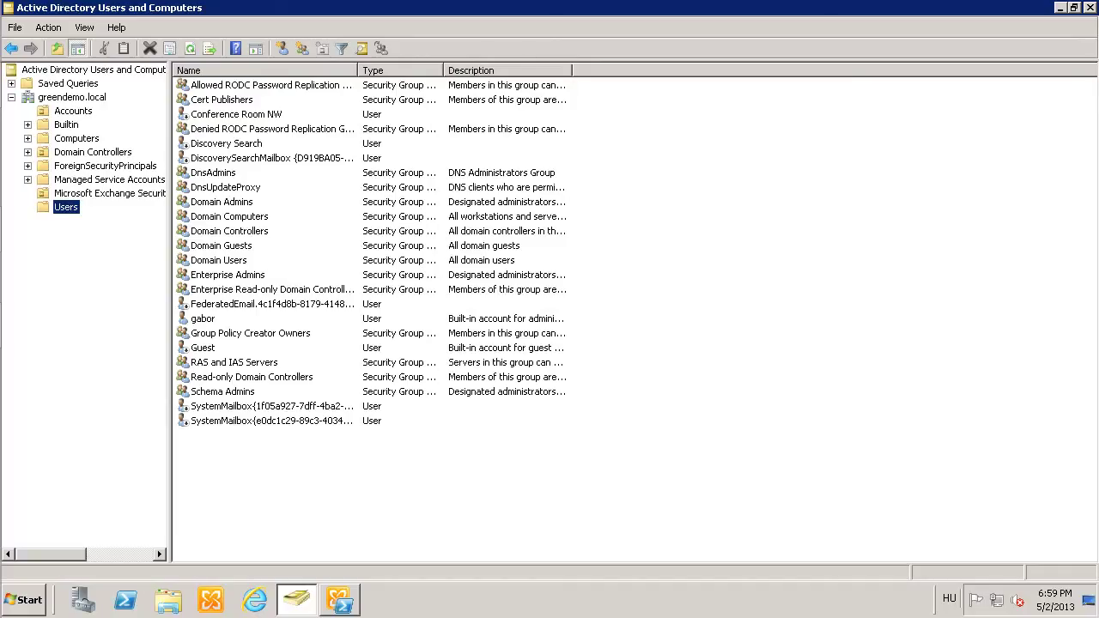
Start a new user named Migration Administrator with logon name migrationadmin.
click(283, 48)
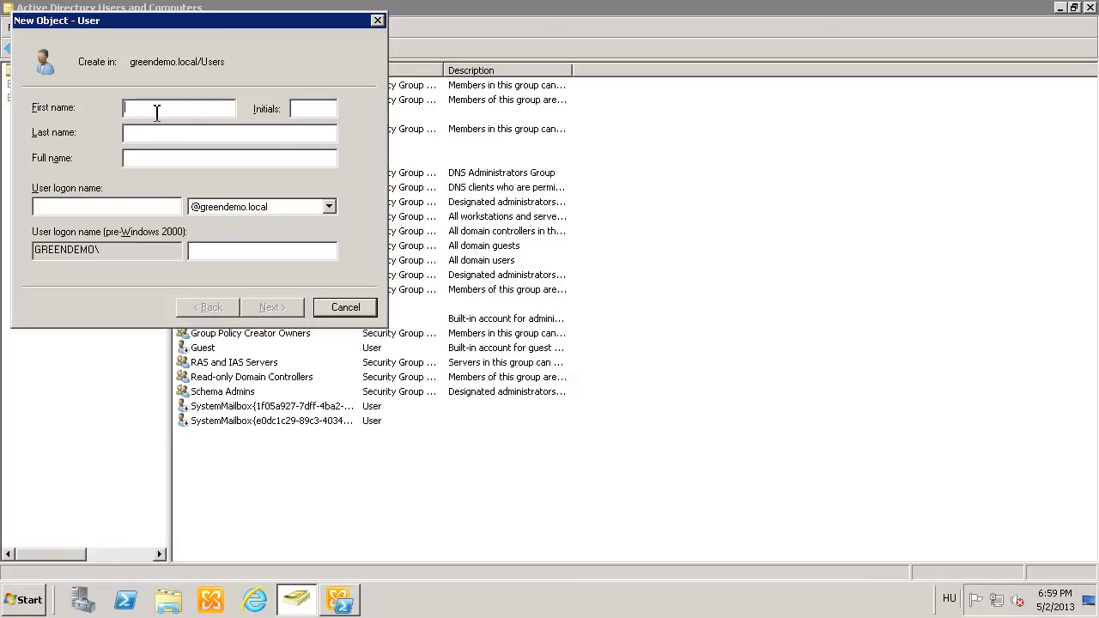
text(Migra)
text(tion )
text(Administrator)
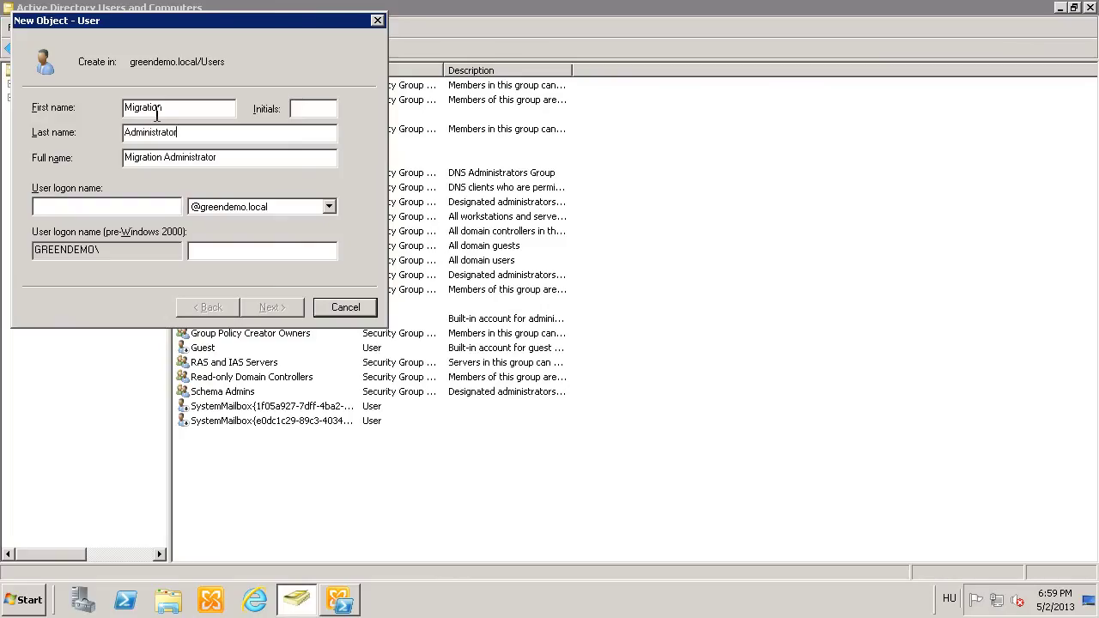
key(Tab)
key(Tab)
text(migrationadmin)
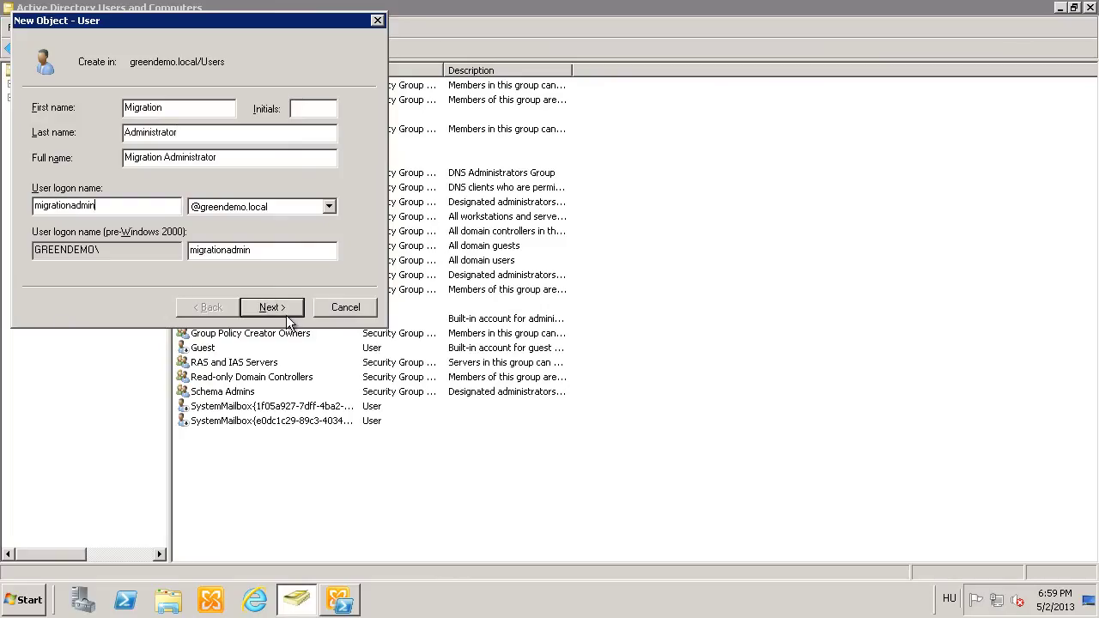
click(287, 314)
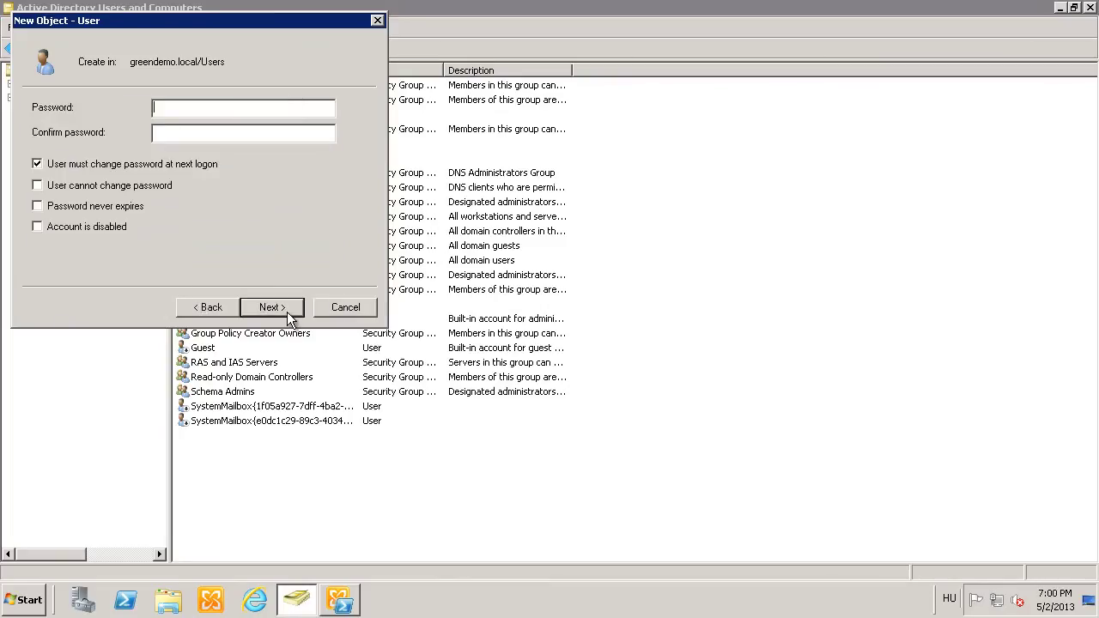
Set its password so it cannot be changed and never expires, then create the account.
text(*********)
key(Tab)
text(*********)
click(37, 163)
click(37, 186)
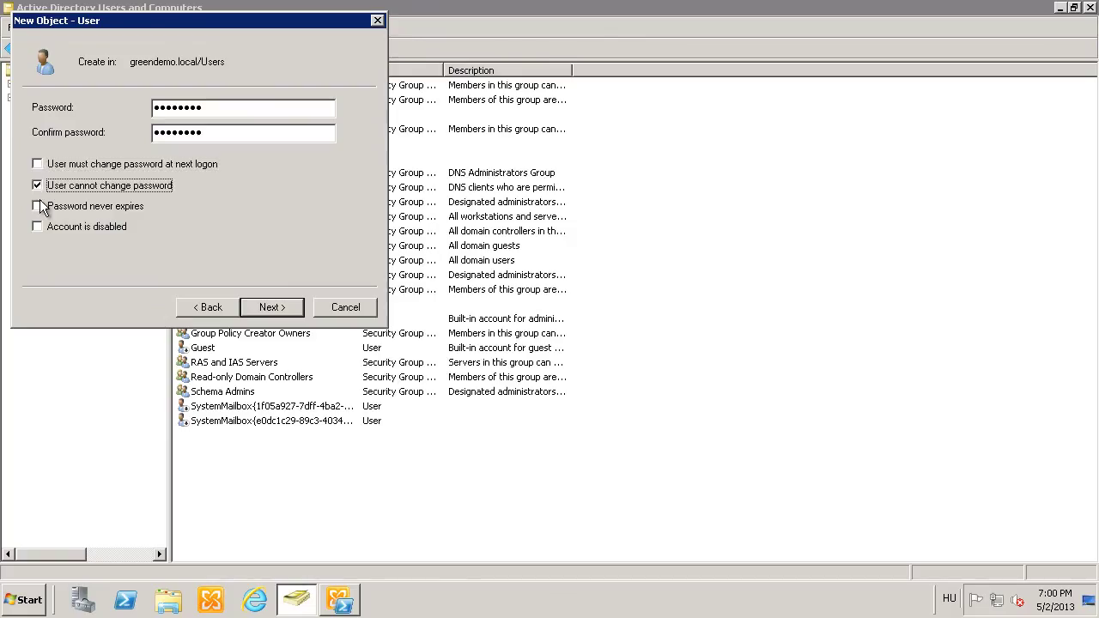
click(37, 206)
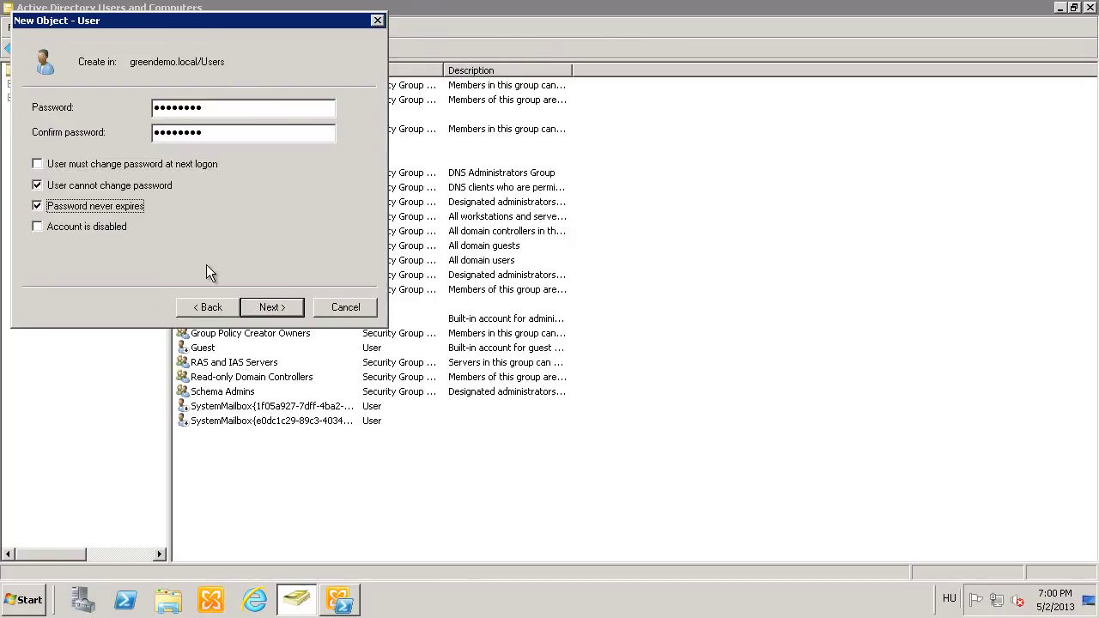
click(273, 306)
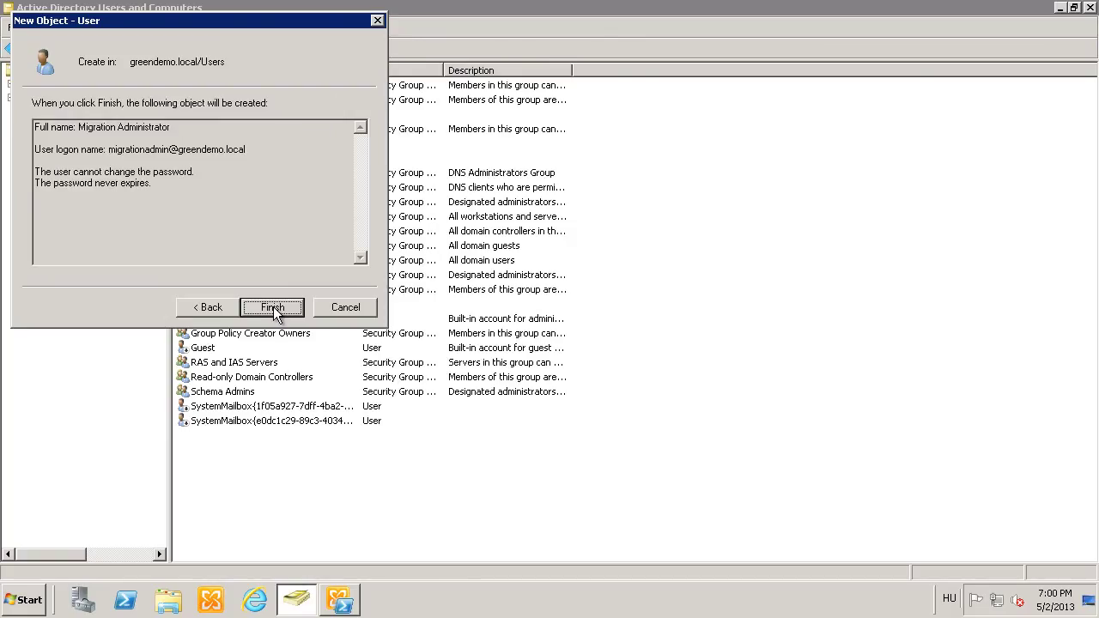
click(273, 306)
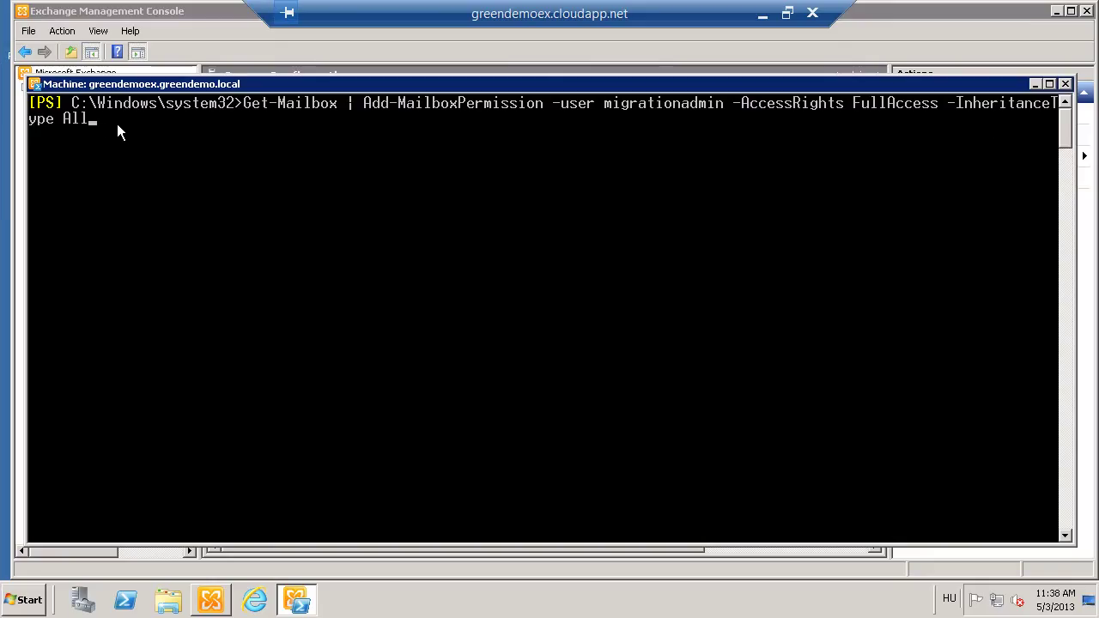
Run Get-Mailbox | Add-MailboxPermission giving migrationadmin FullAccess with InheritanceType All.
key(Return)
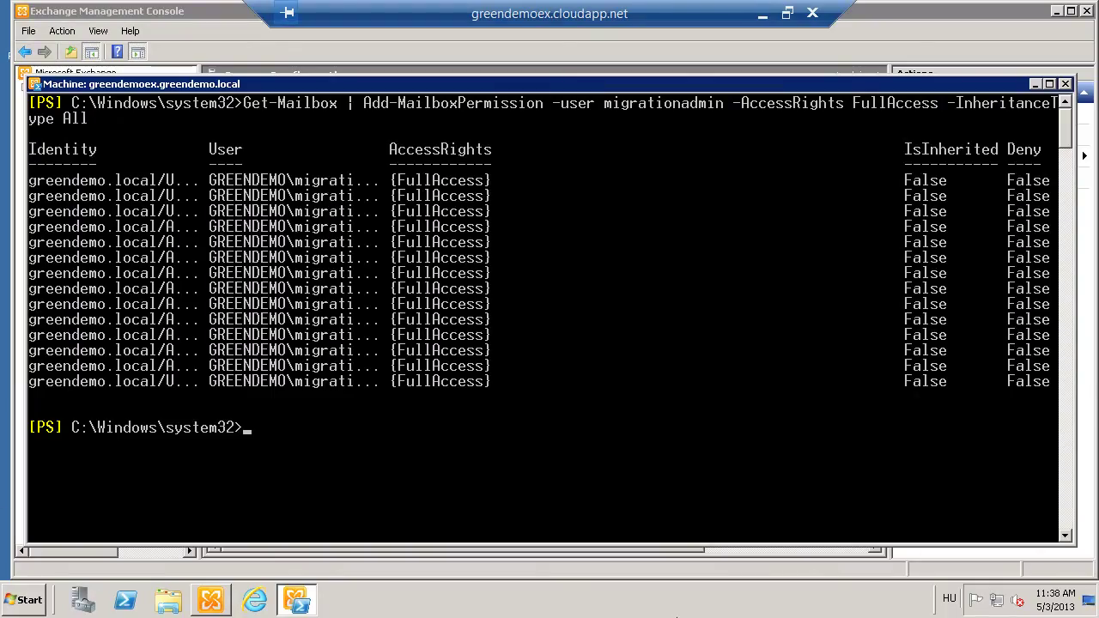
click(762, 15)
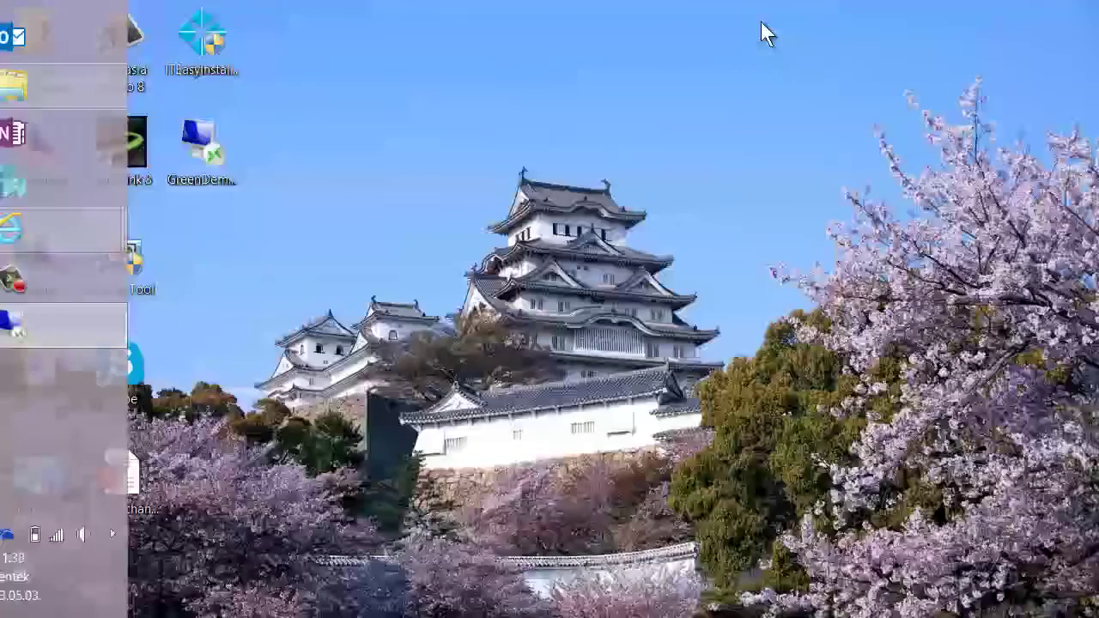
key(alt+Tab)
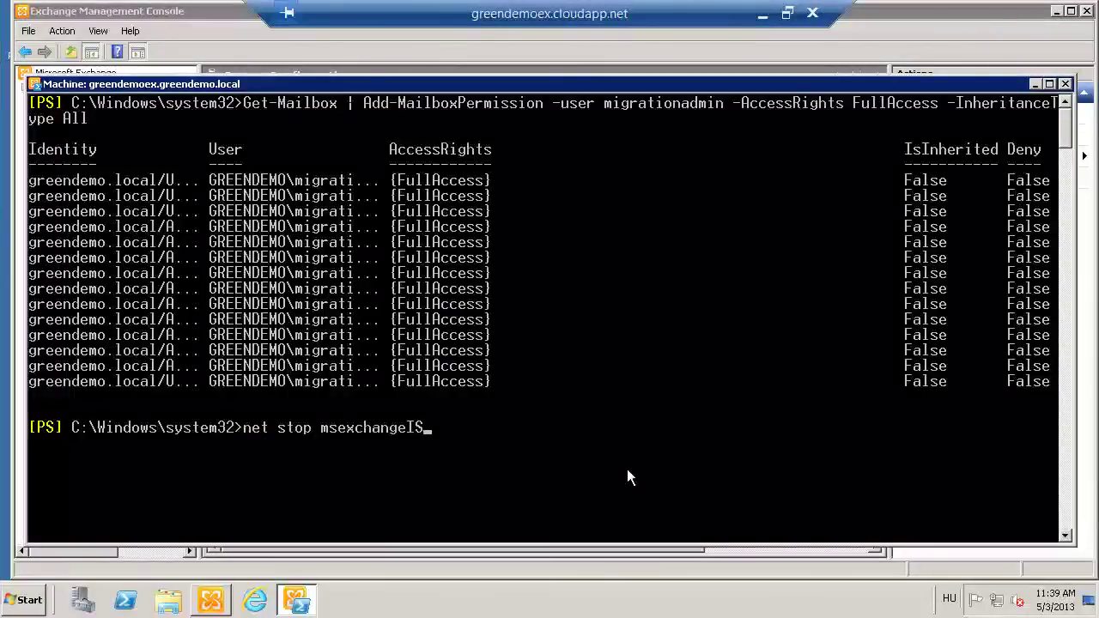
Restart the Exchange Information Store with net stop and net start msexchangeIS.
key(Return)
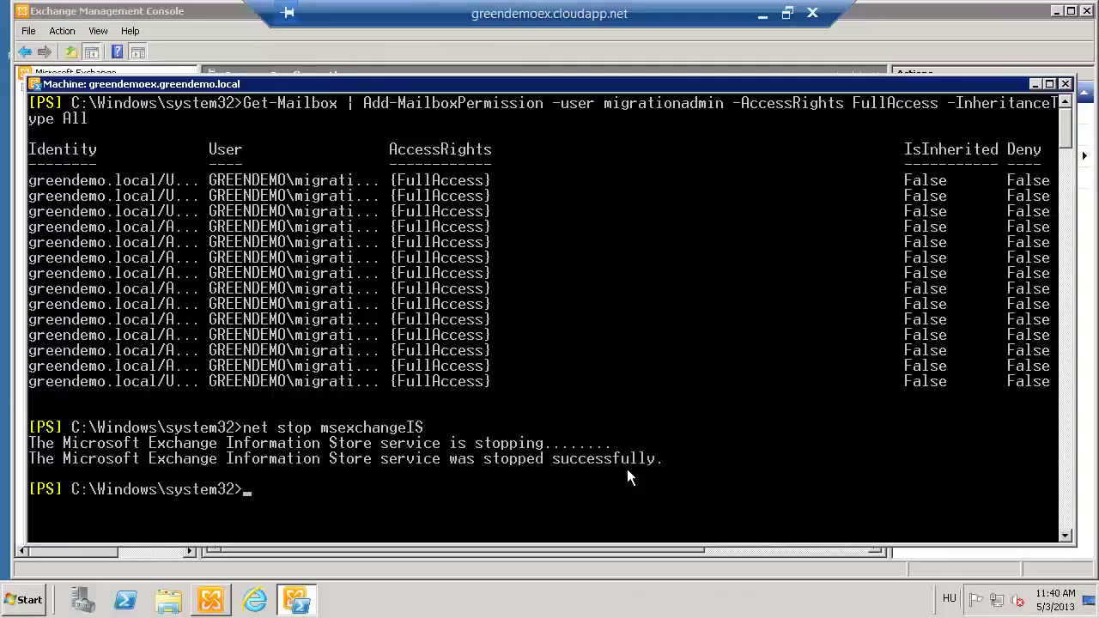
key(Up)
key(Left)
key(Left)
key(Left)
key(Left)
key(Left)
key(Left)
key(Left)
key(Left)
key(Left)
key(Left)
key(Left)
key(Left)
key(Left)
key(Left)
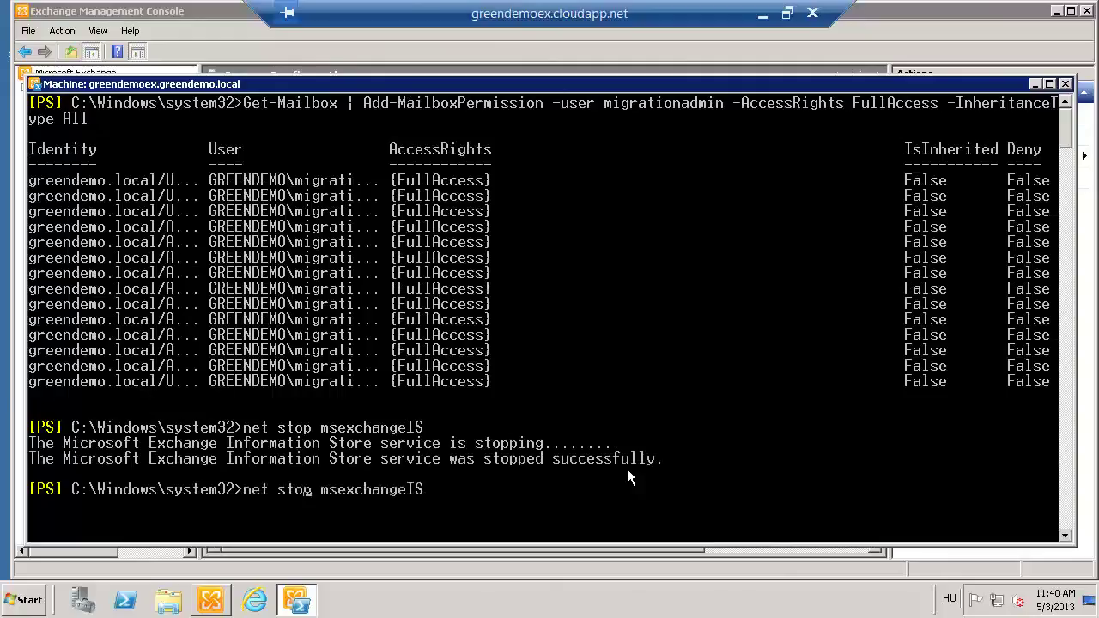
key(Right)
key(BackSpace)
key(BackSpace)
text(art)
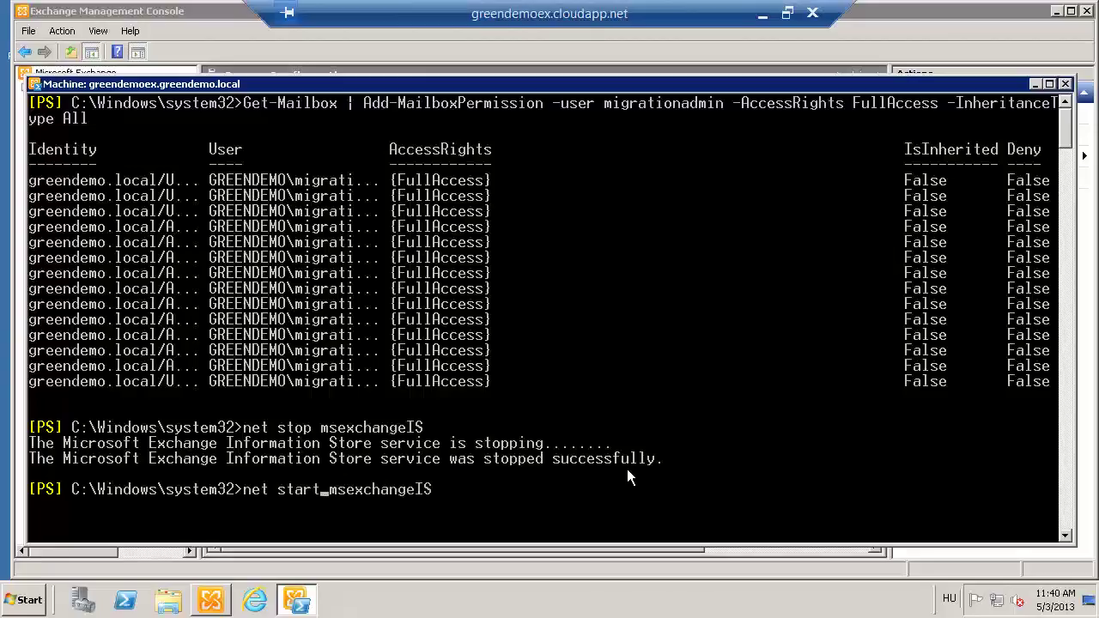
key(Return)
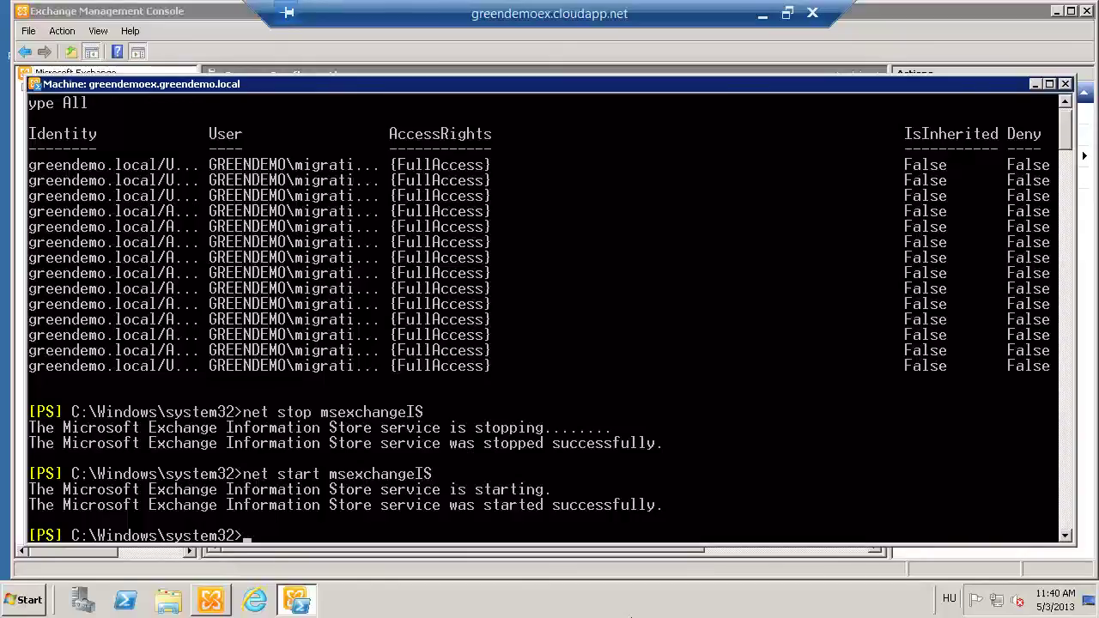
click(763, 15)
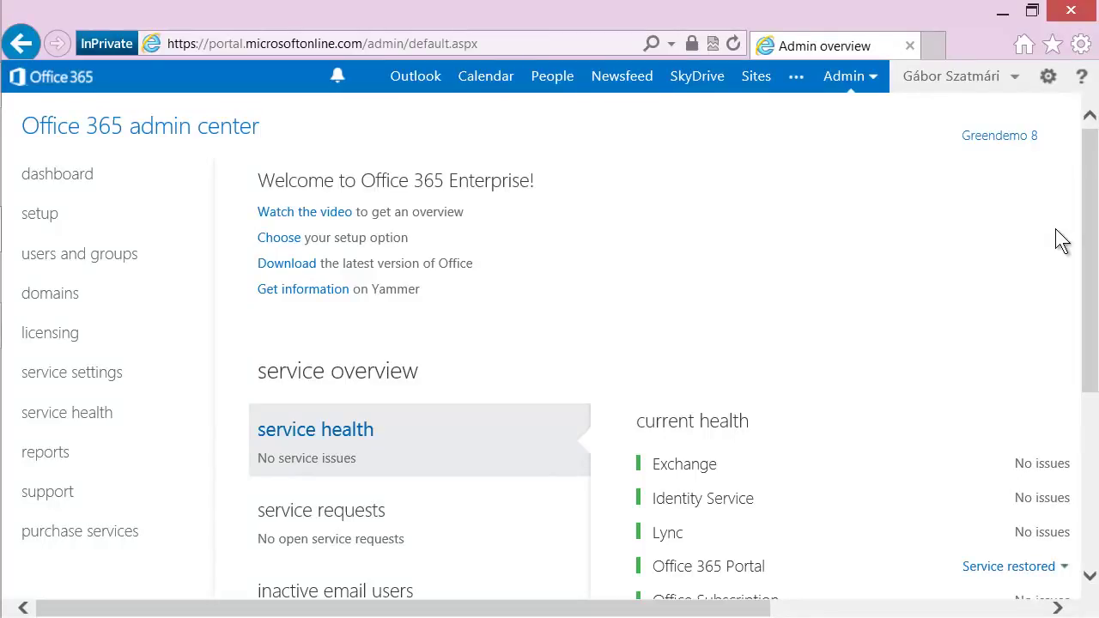
Go to the Exchange admin center's recipients > migration page.
click(874, 79)
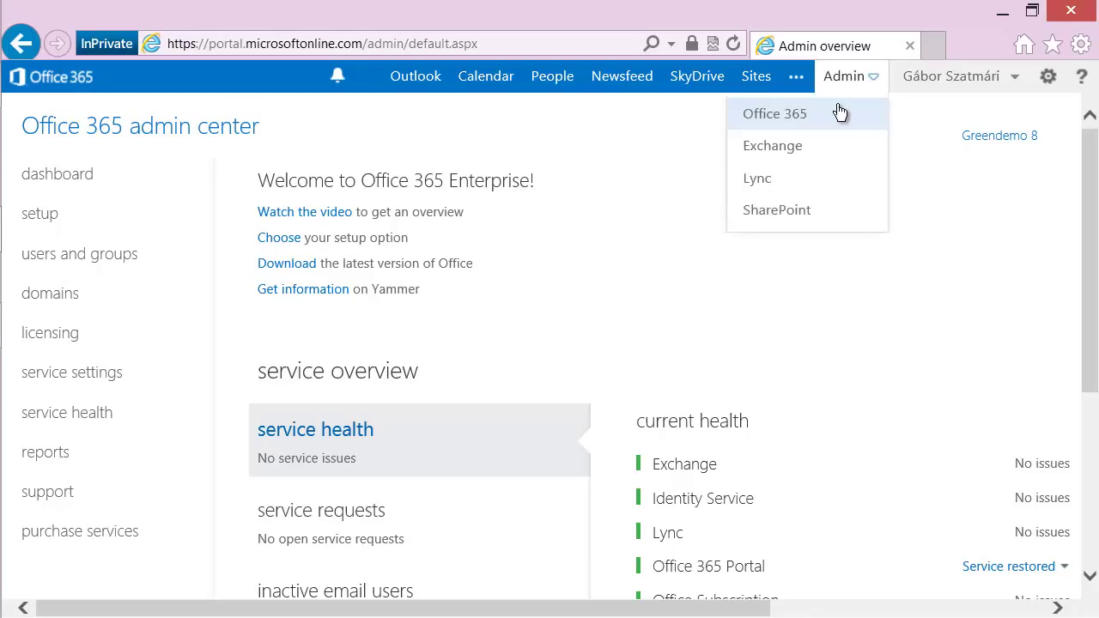
click(787, 154)
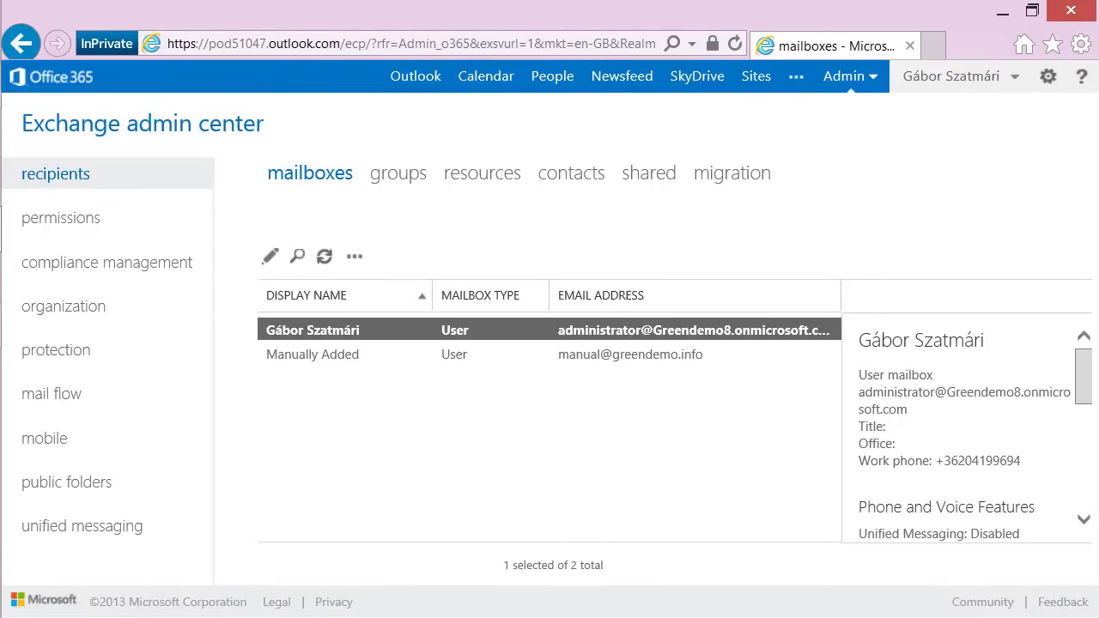
click(736, 176)
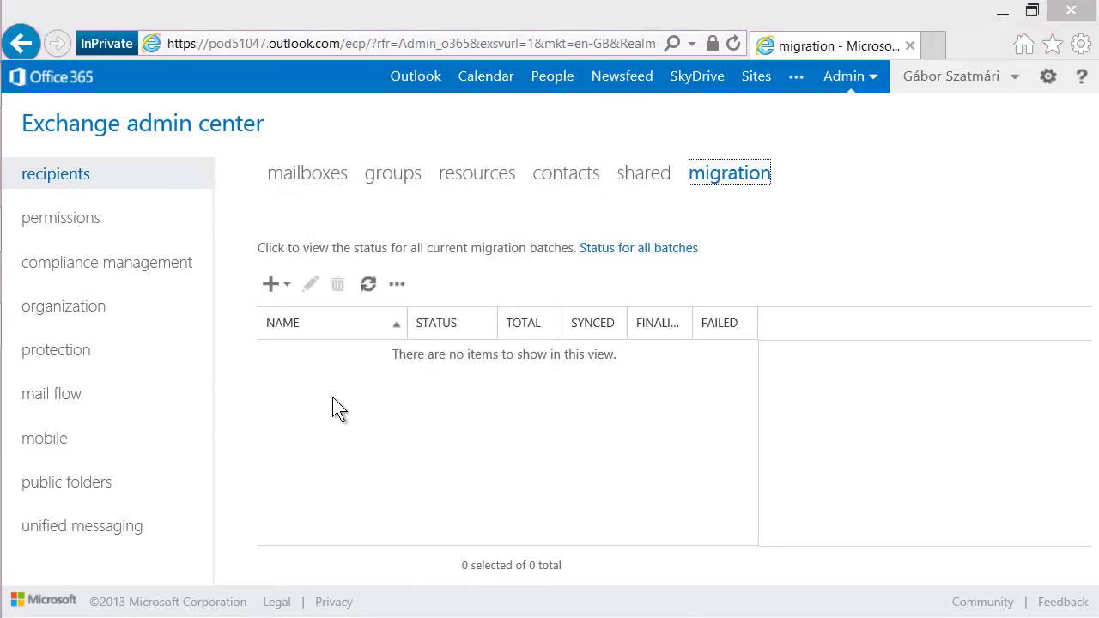
Create a new Migrate to Exchange Online batch using Cutover migration.
click(287, 289)
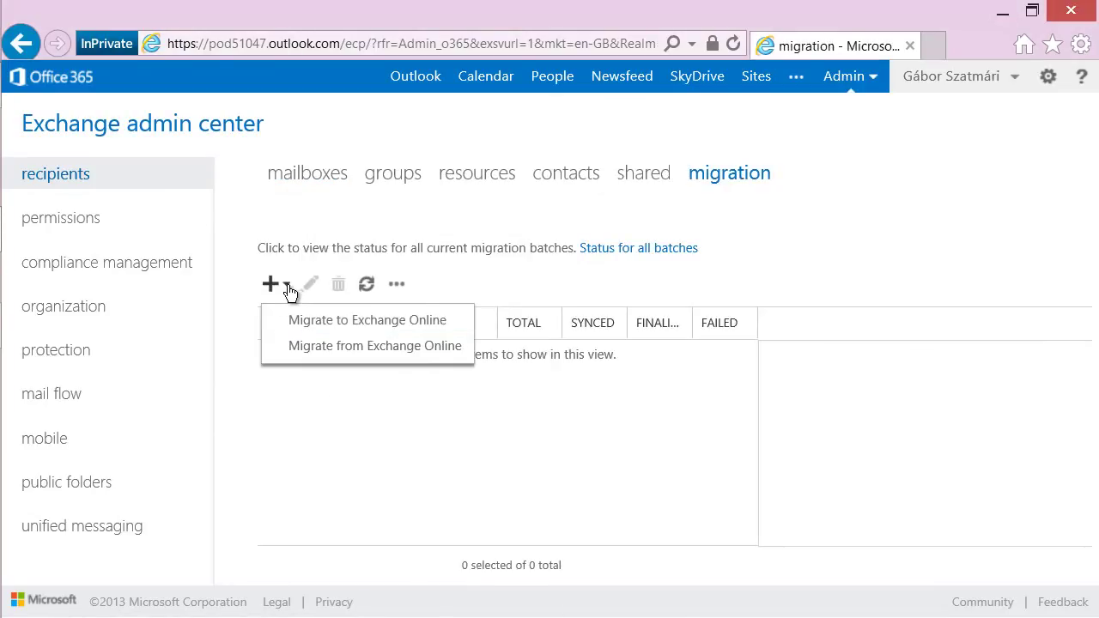
click(340, 330)
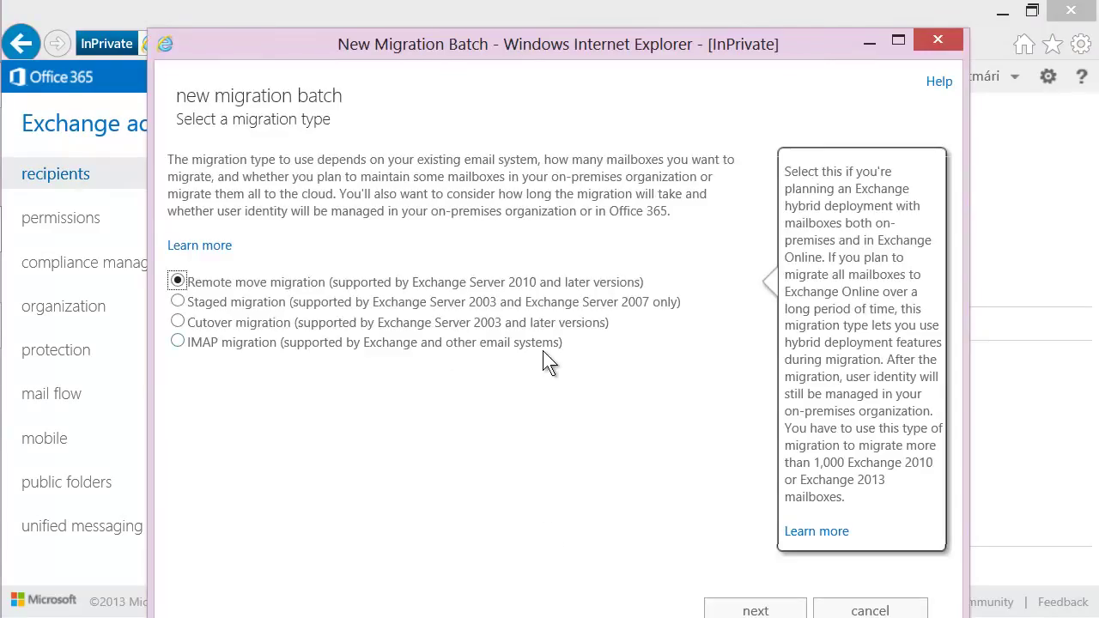
mouse_move(463, 348)
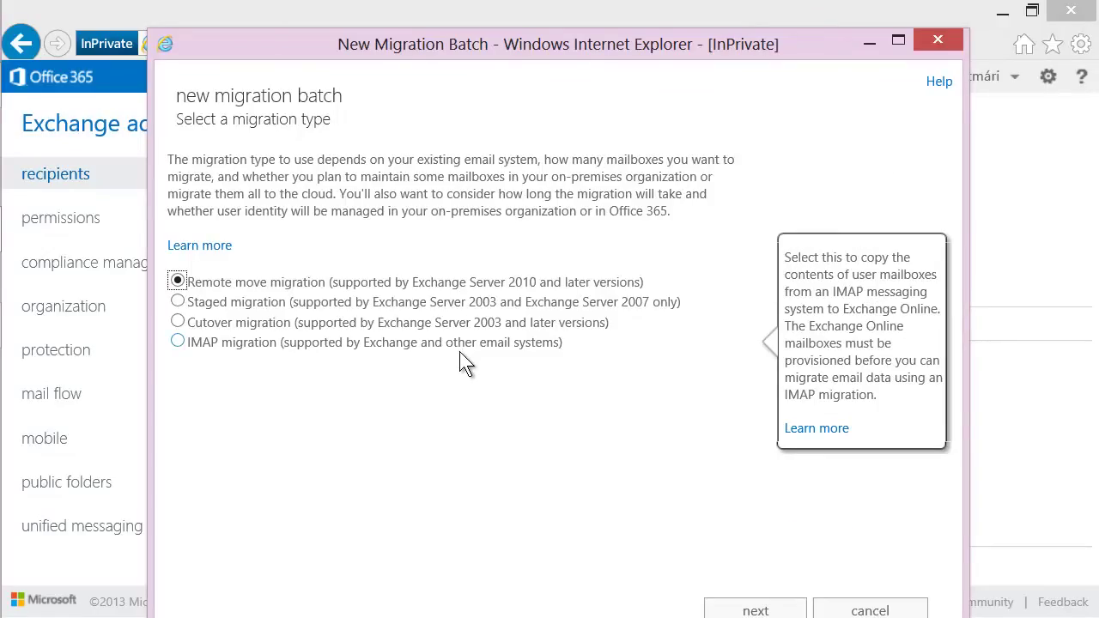
click(177, 322)
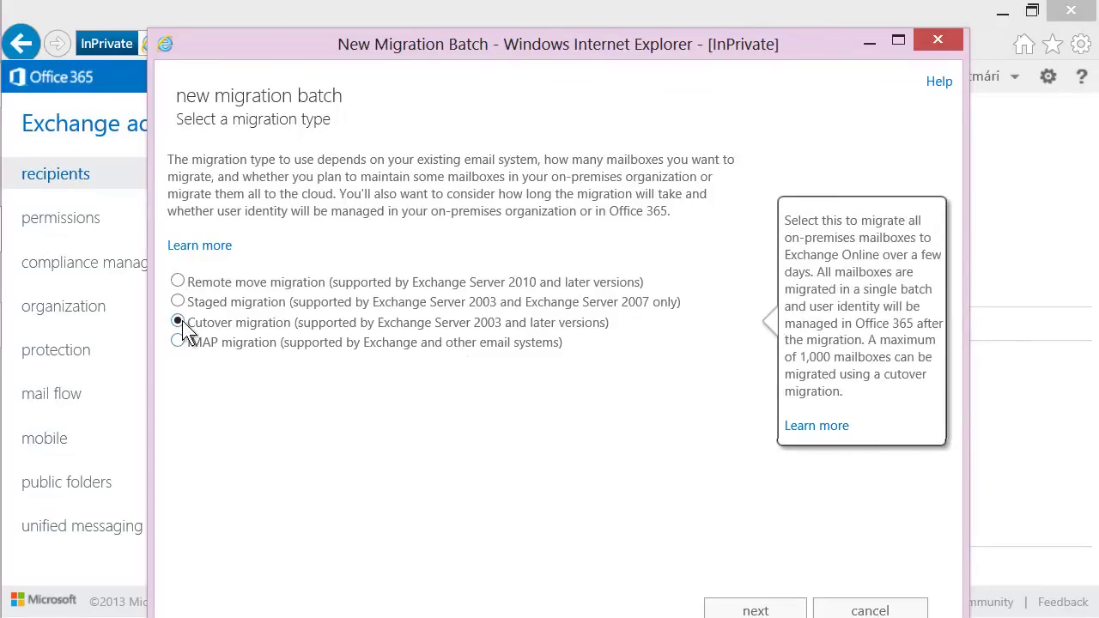
mouse_move(316, 332)
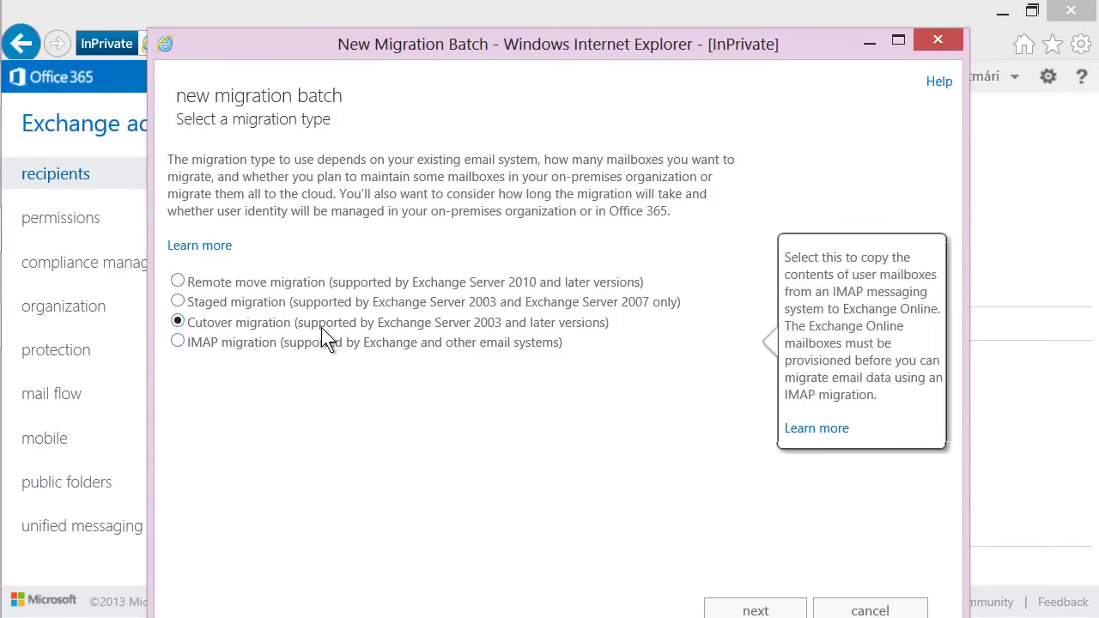
mouse_move(433, 328)
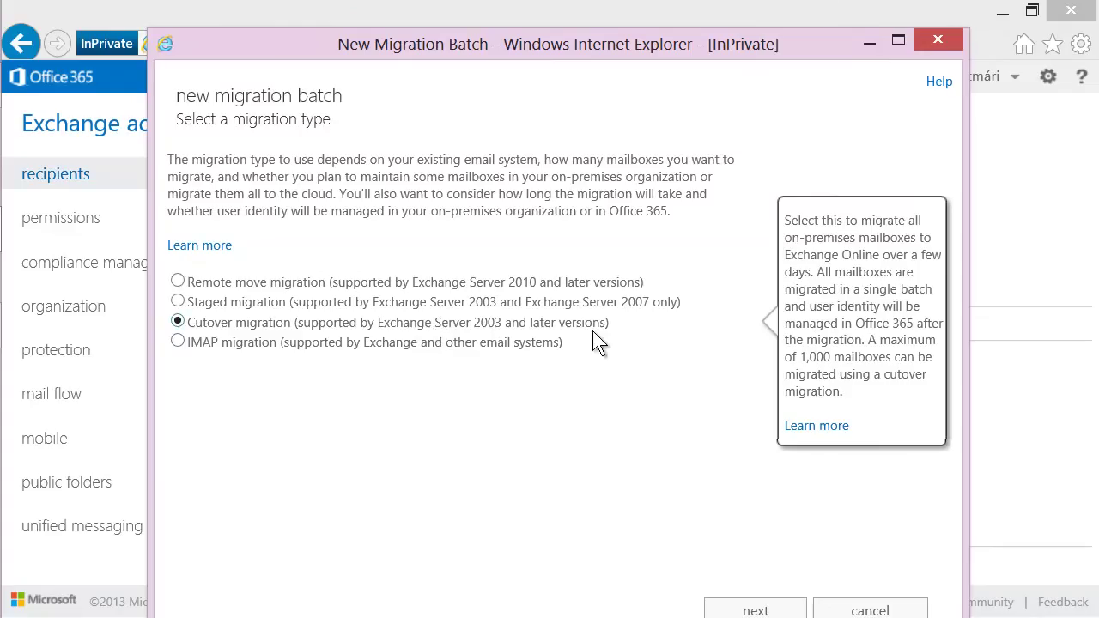
click(755, 610)
click(194, 302)
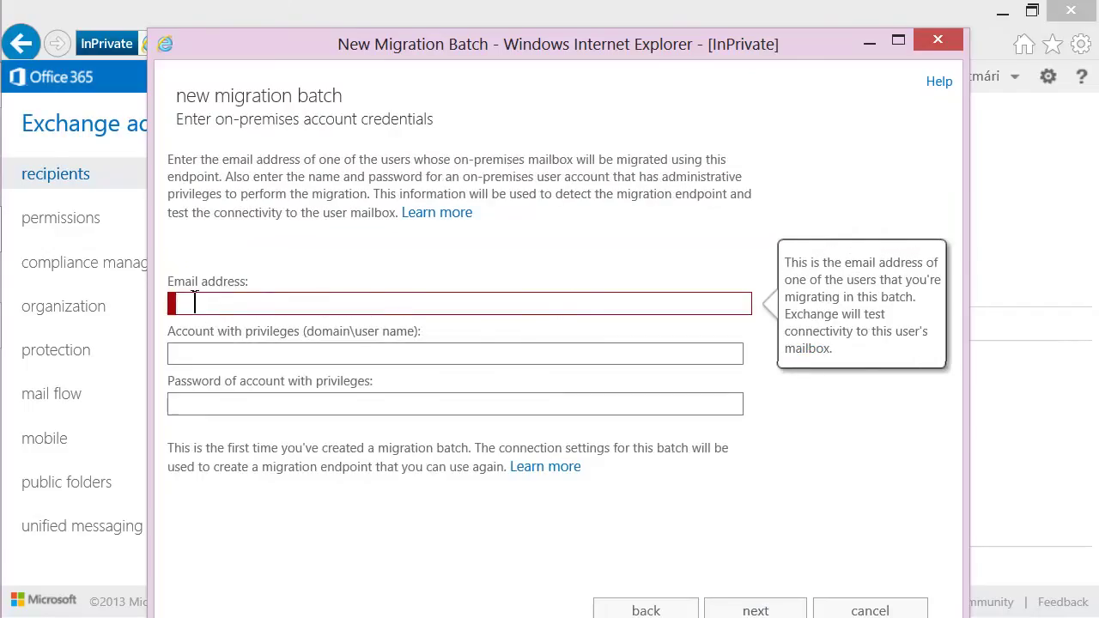
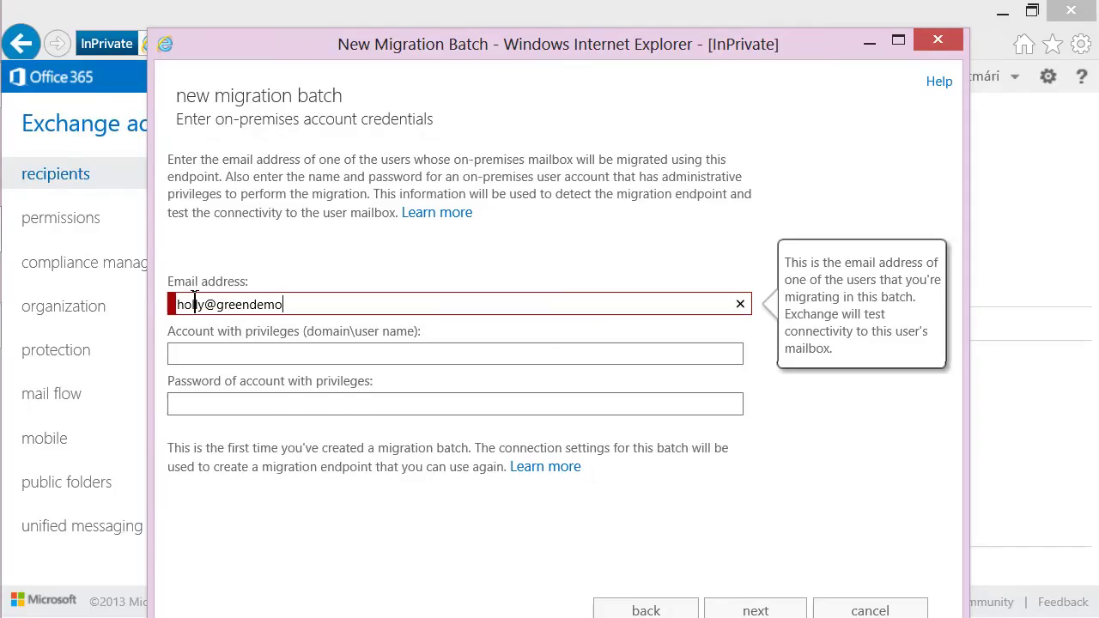
Enter the test mailbox's email address, greendemo\migrationadmin as privileged account, and its password.
key(Tab)
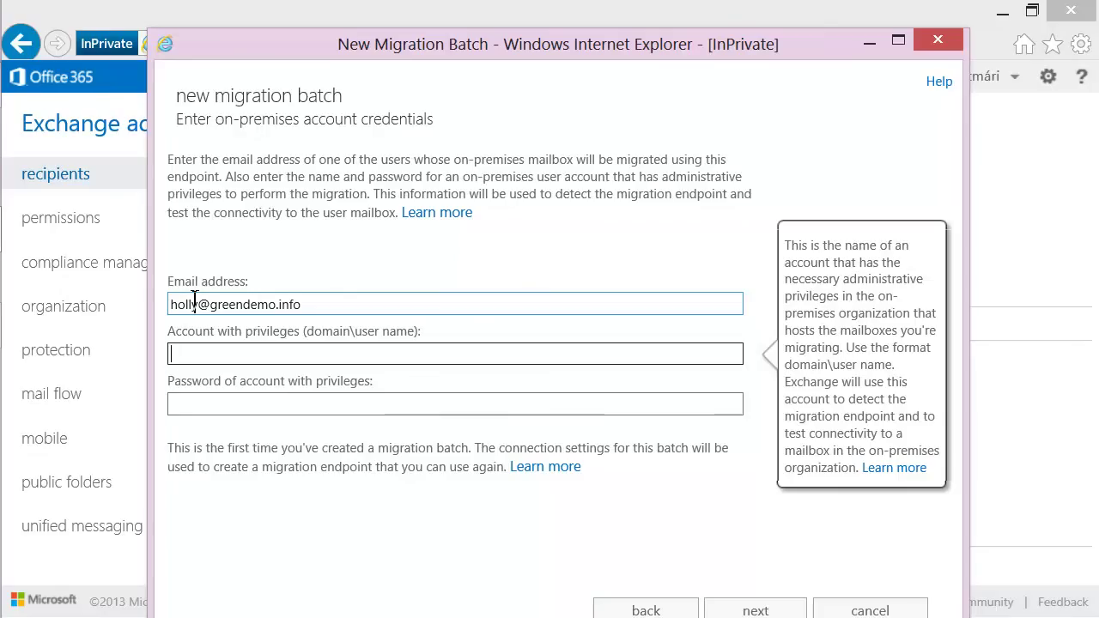
text(greendemo)
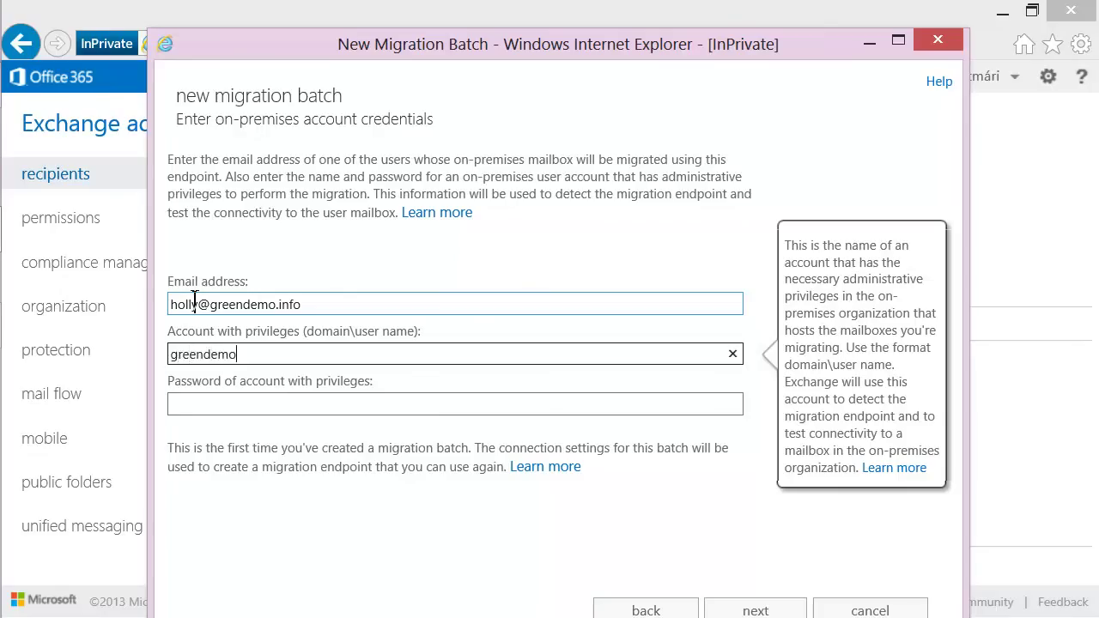
text(\)
text(migrationadmi)
text(n)
key(Tab)
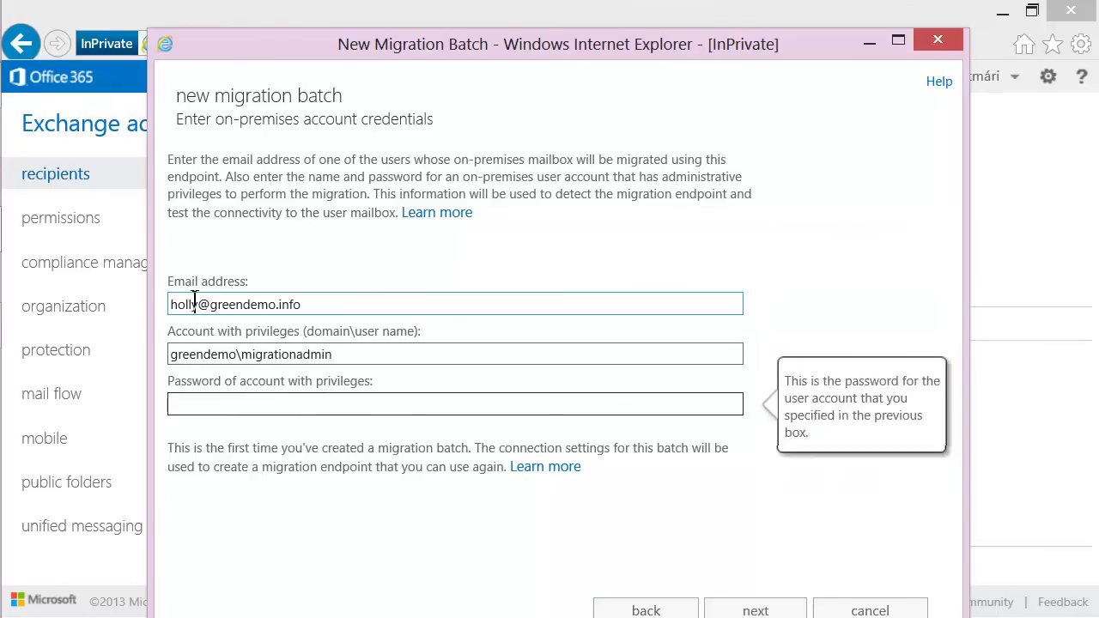
text(********)
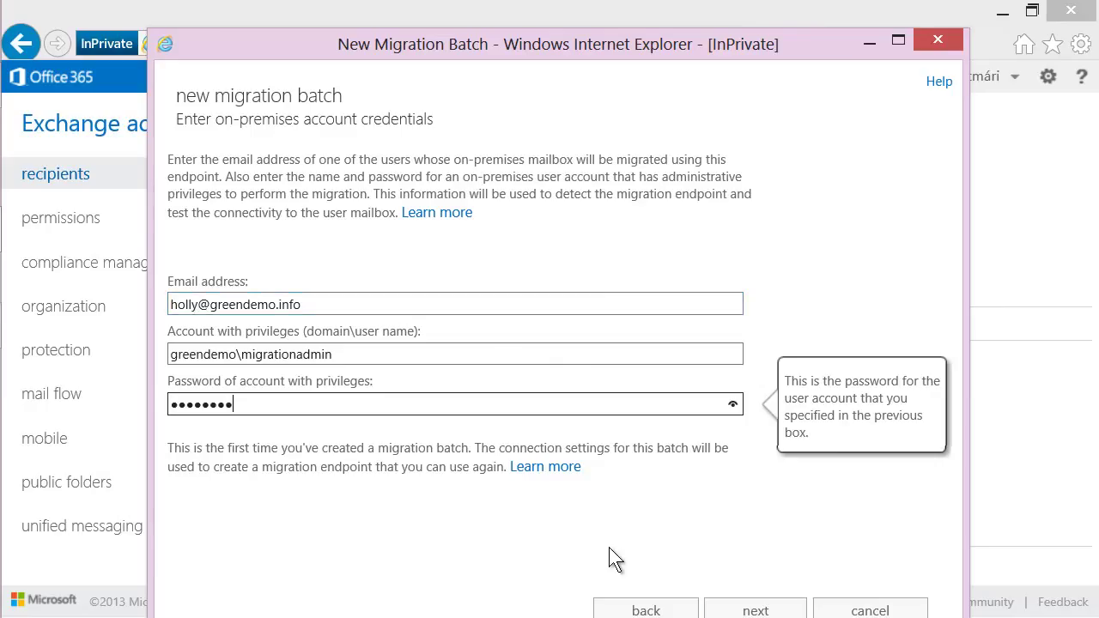
click(755, 610)
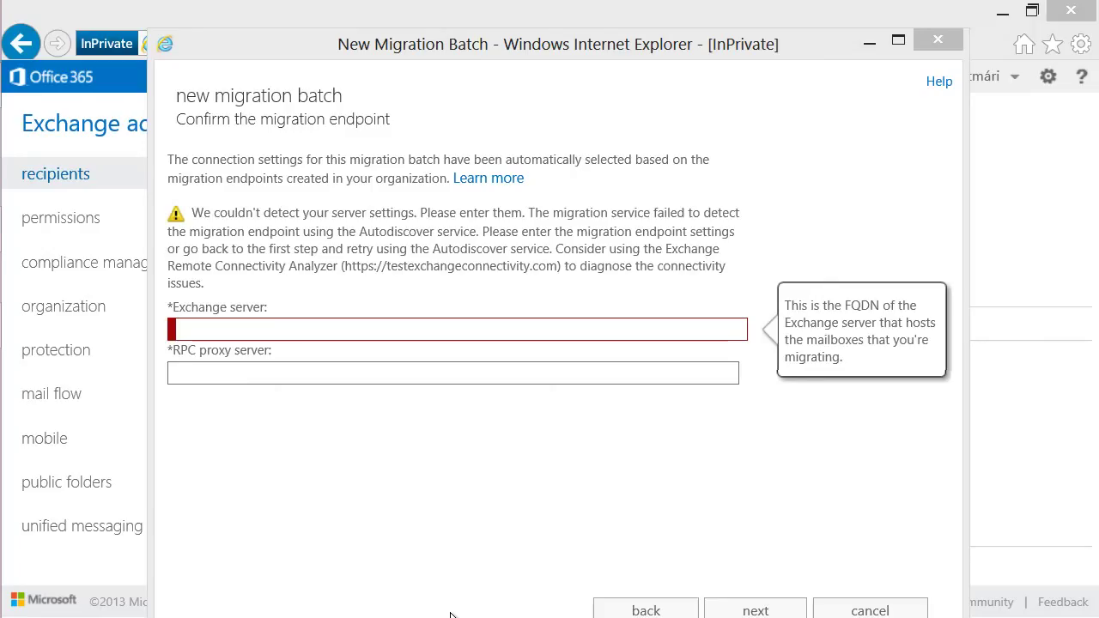
Set Exchange server greendemoex and RPC proxy server mail.greendemo.info for the endpoint.
click(191, 331)
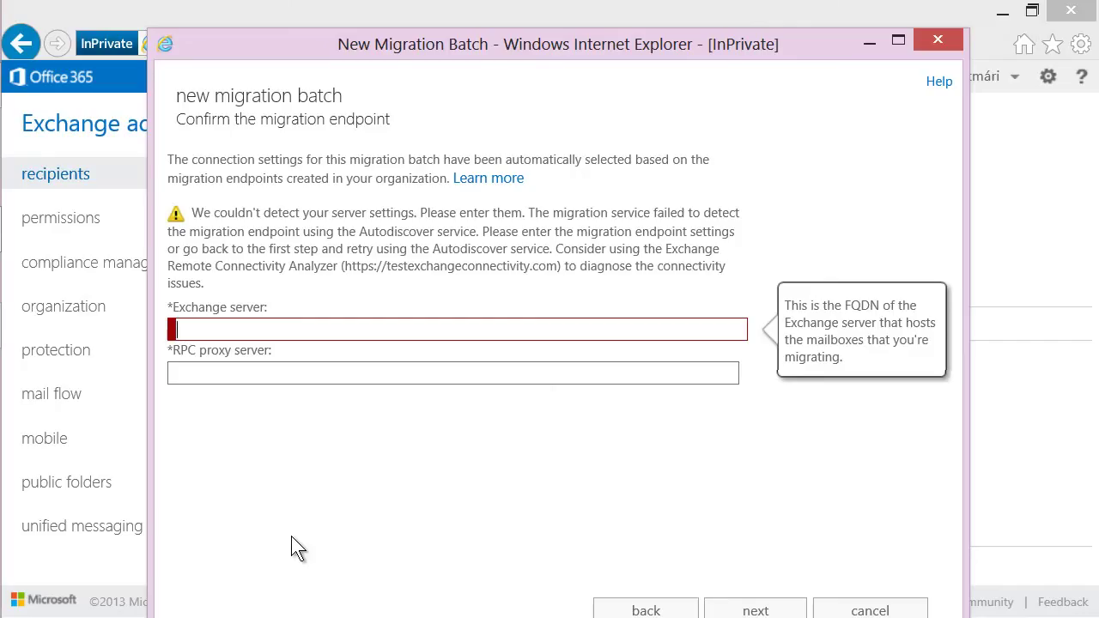
text(greendemoex)
key(Tab)
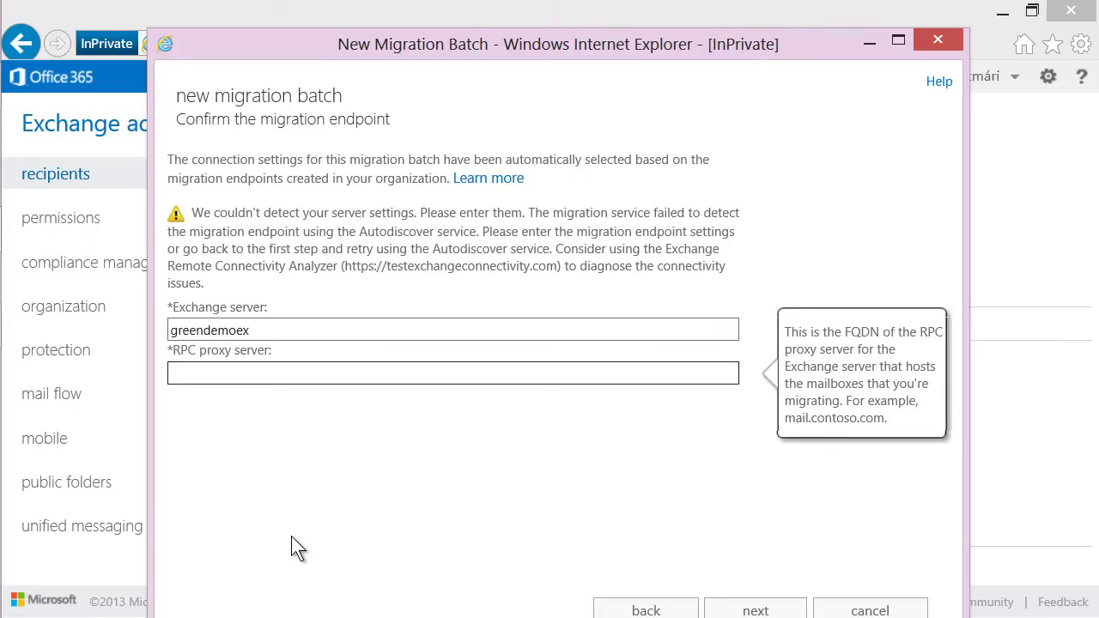
text(mail.greendemo.)
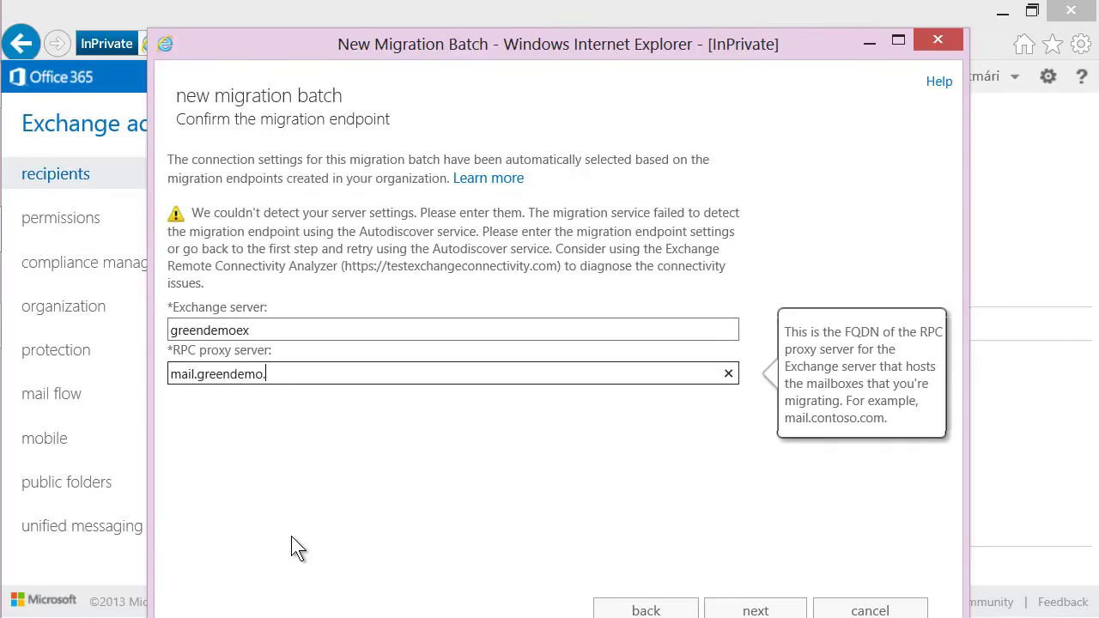
text(info)
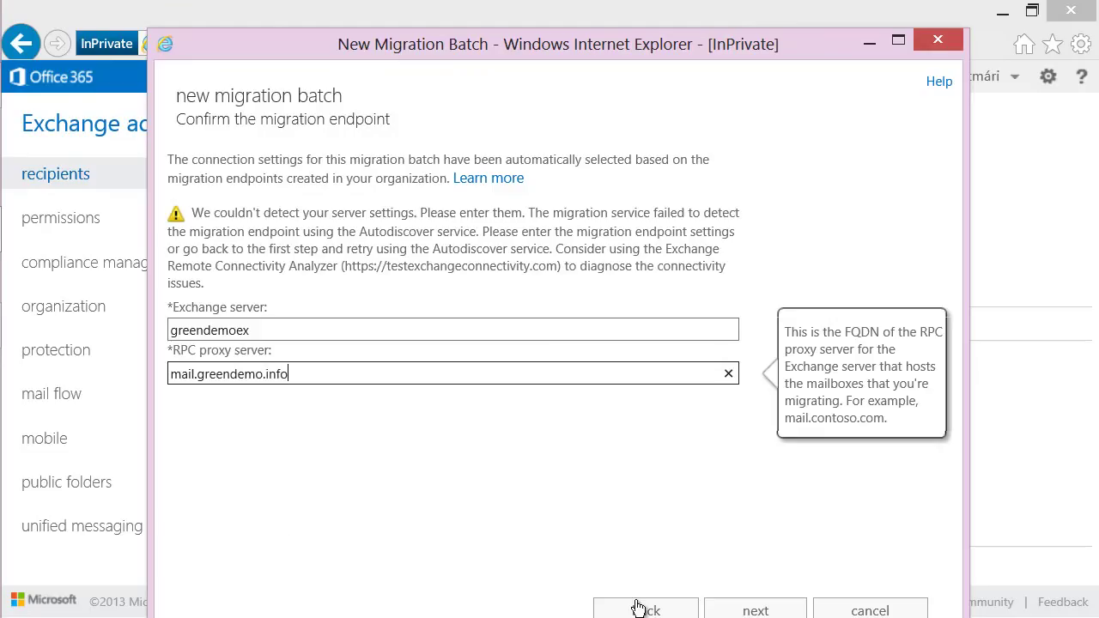
click(736, 608)
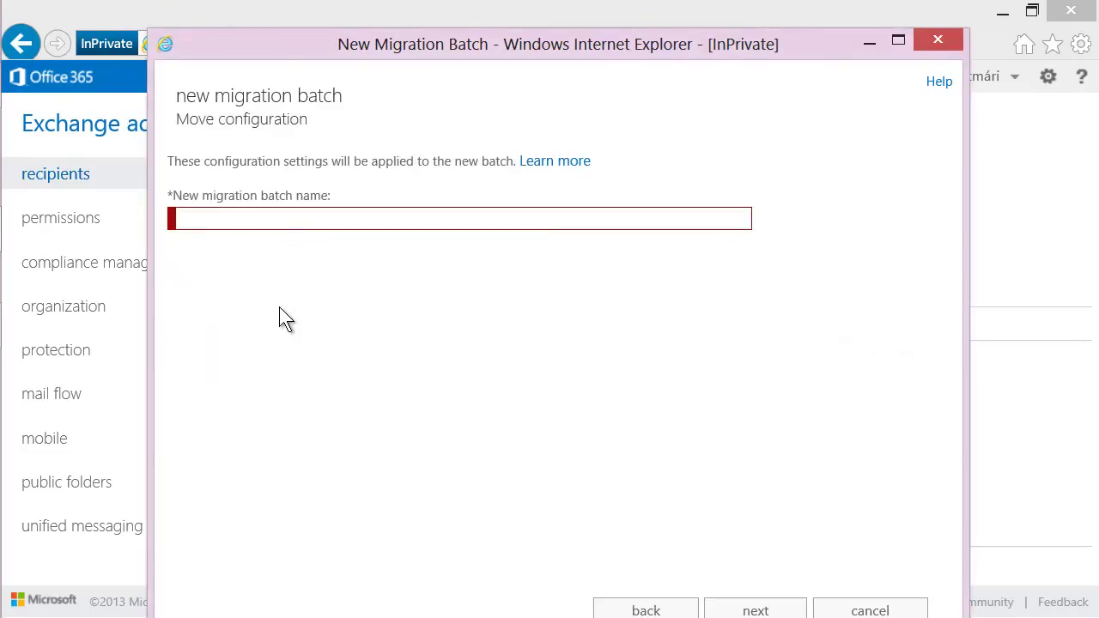
Name the batch Migration1, choose to start it manually later, and create it.
text(Migration1)
click(753, 610)
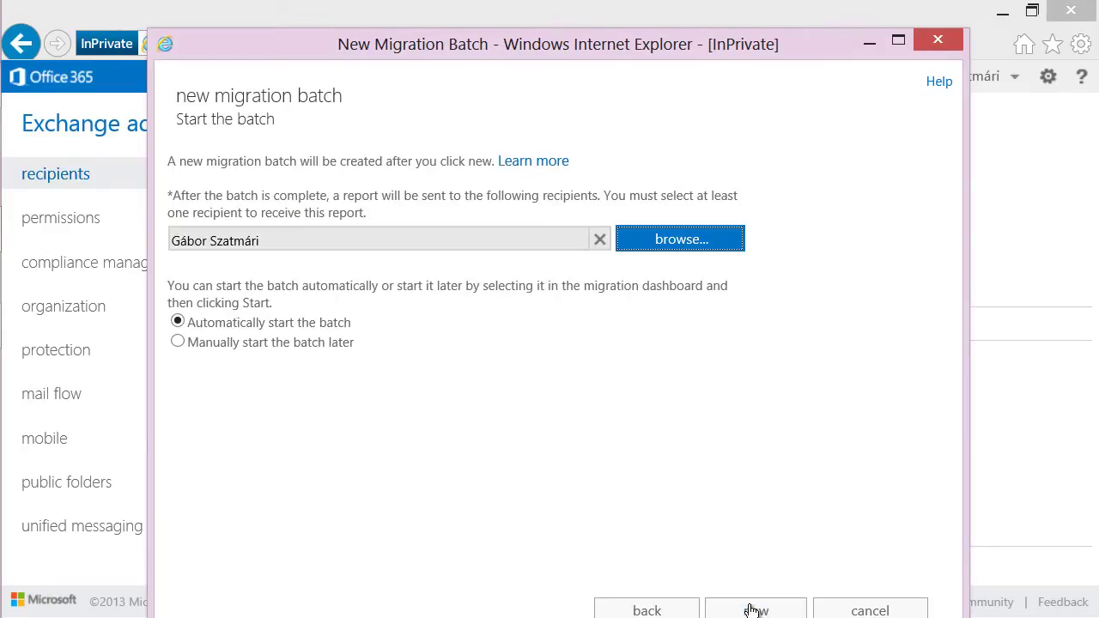
click(751, 610)
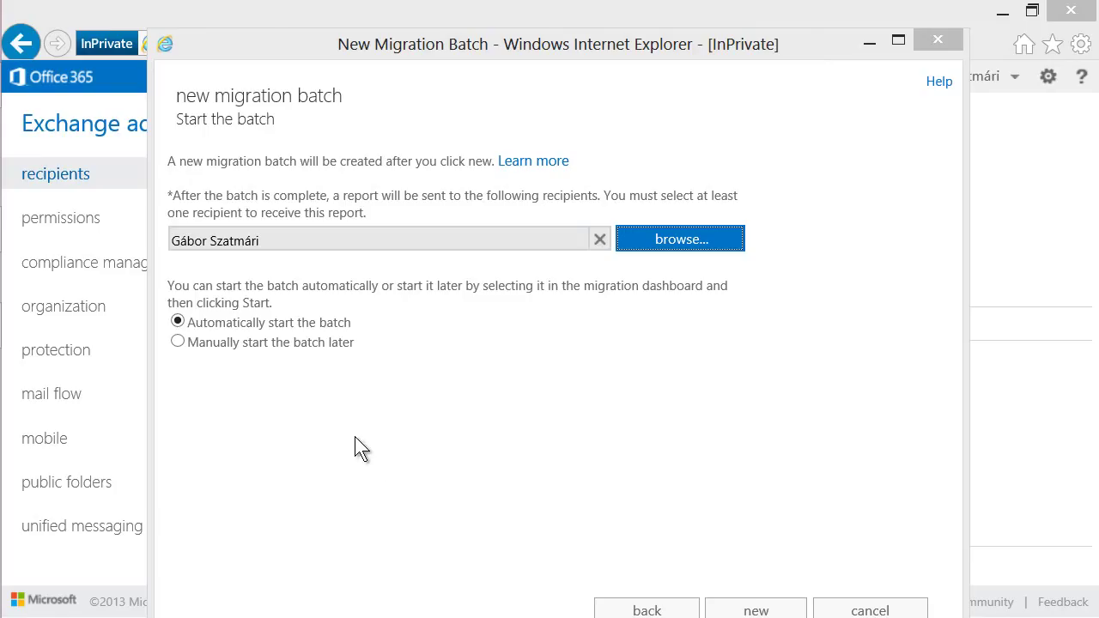
click(178, 342)
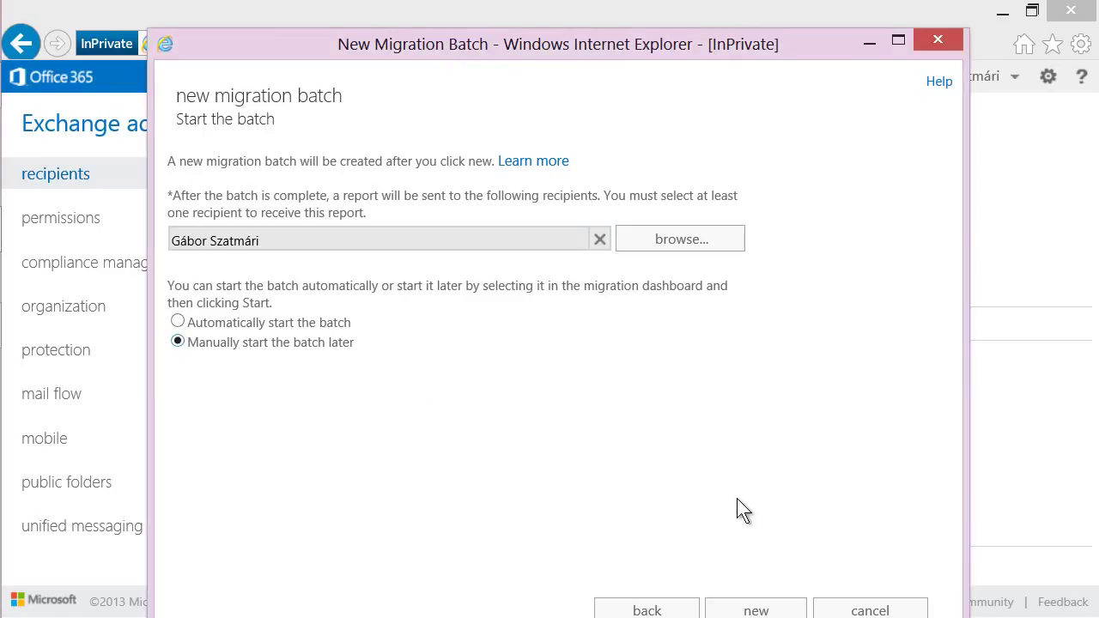
click(780, 612)
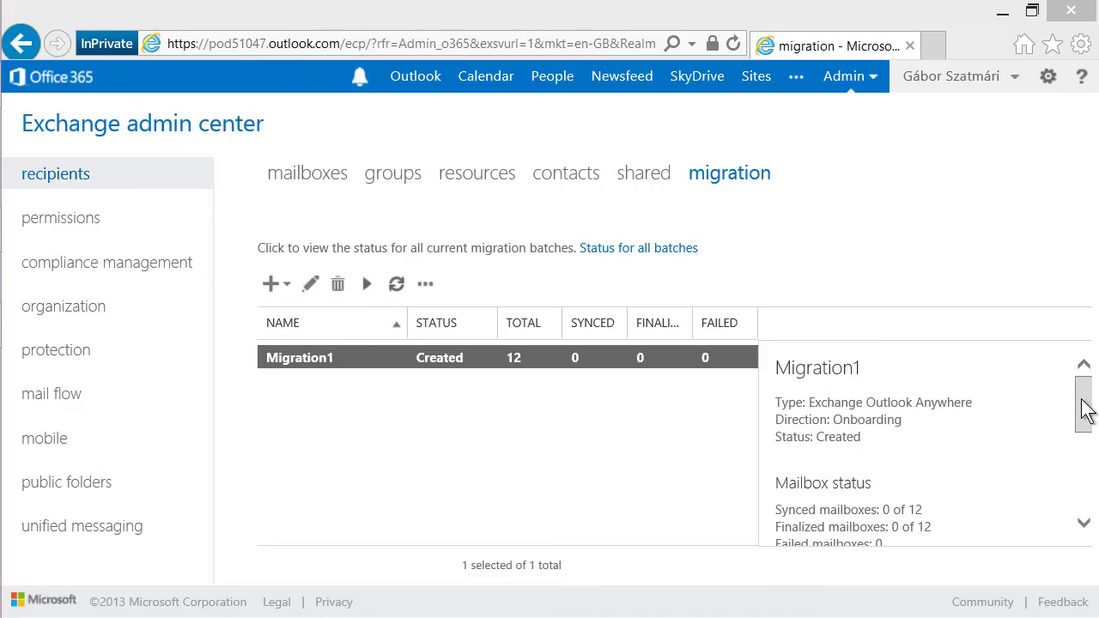
Start Migration1, confirm the warning, and open View details for its mailbox statuses.
drag(1083, 411, 1085, 486)
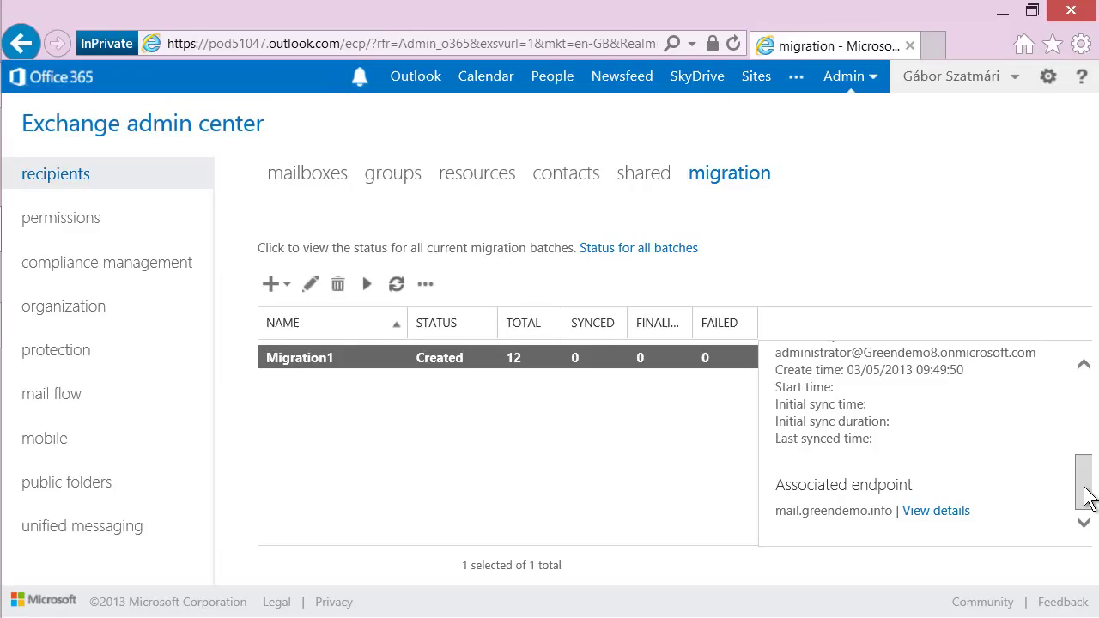
drag(1085, 496, 1083, 405)
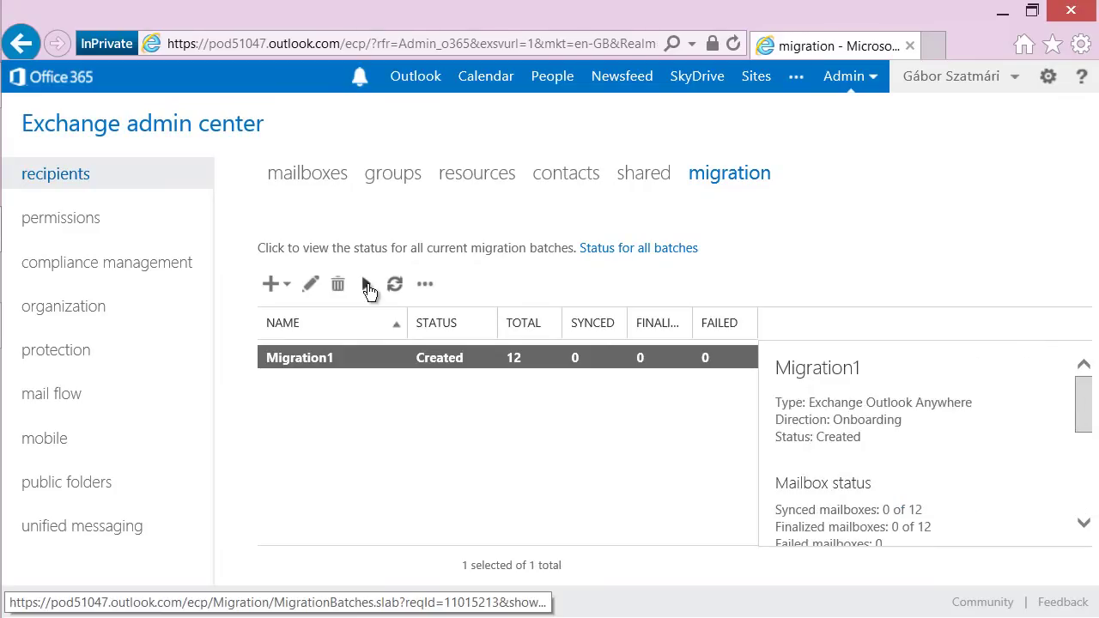
click(368, 284)
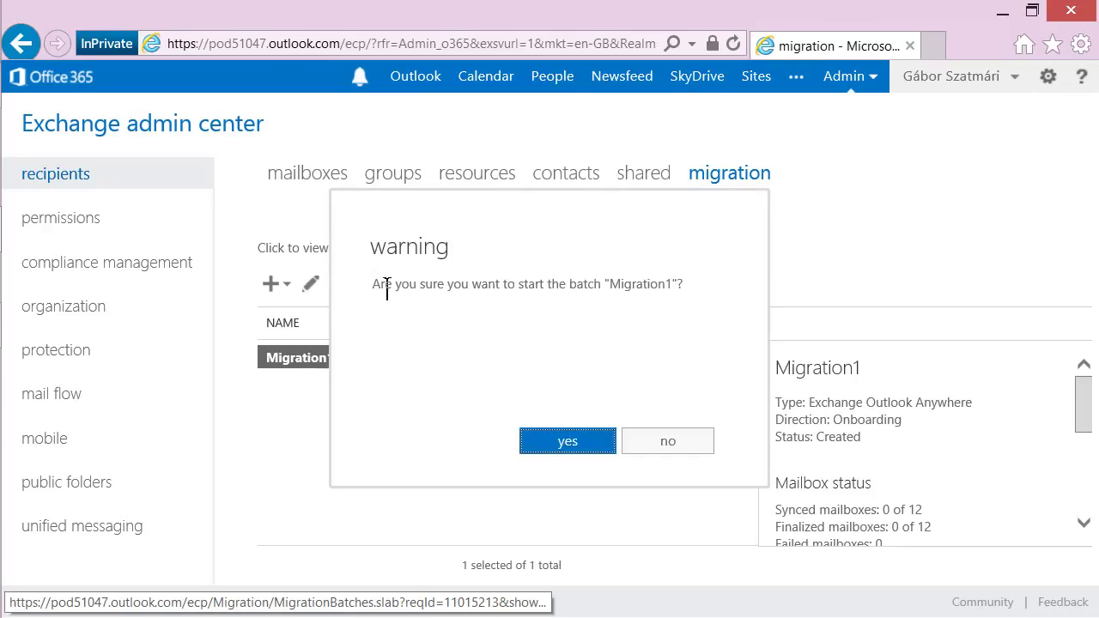
click(582, 443)
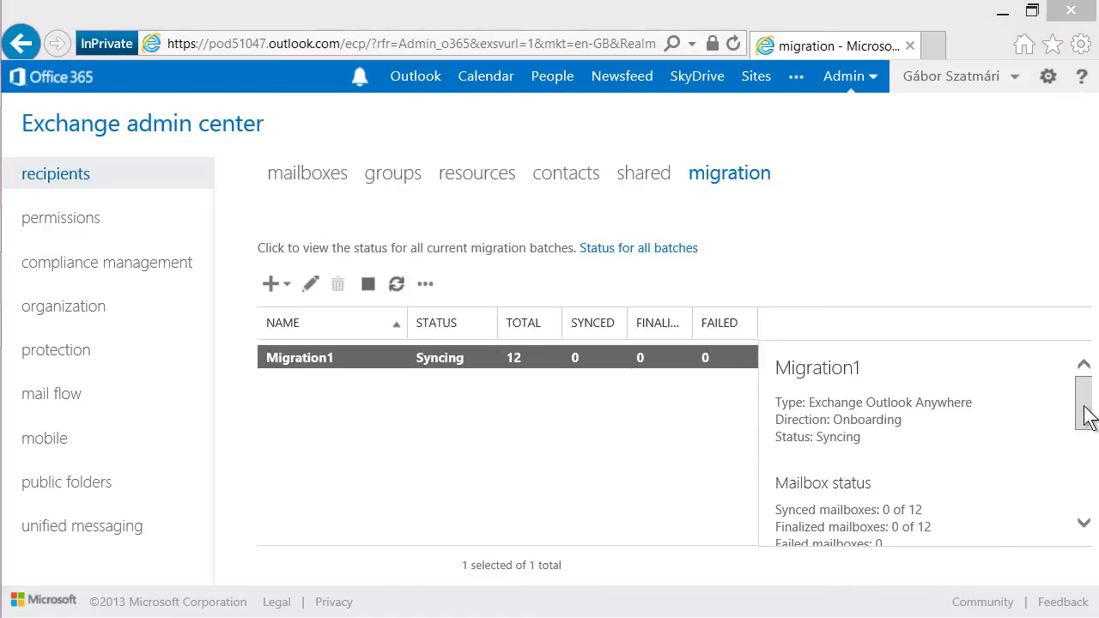
drag(1088, 418, 1086, 455)
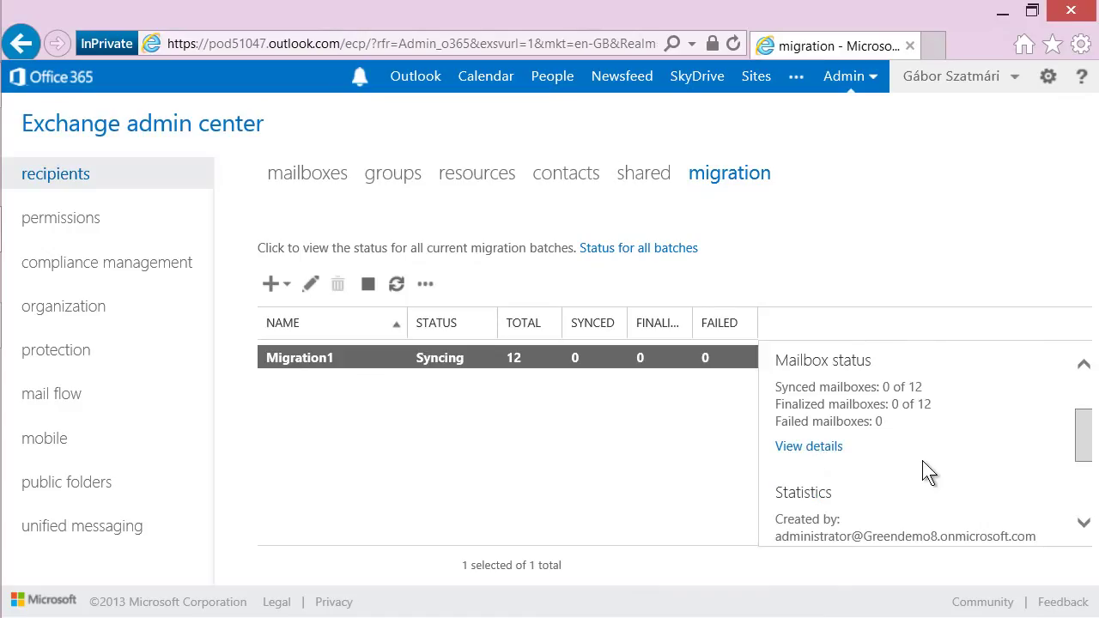
click(817, 449)
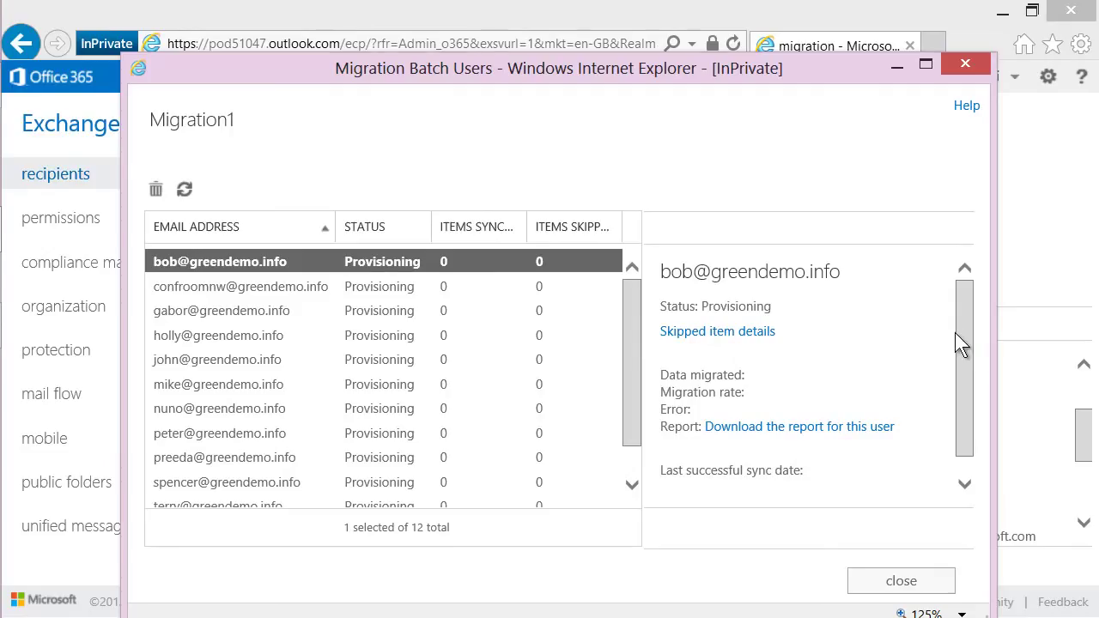
View the first mailbox's downloaded migration report, then close it and the per-mailbox migration list.
click(757, 429)
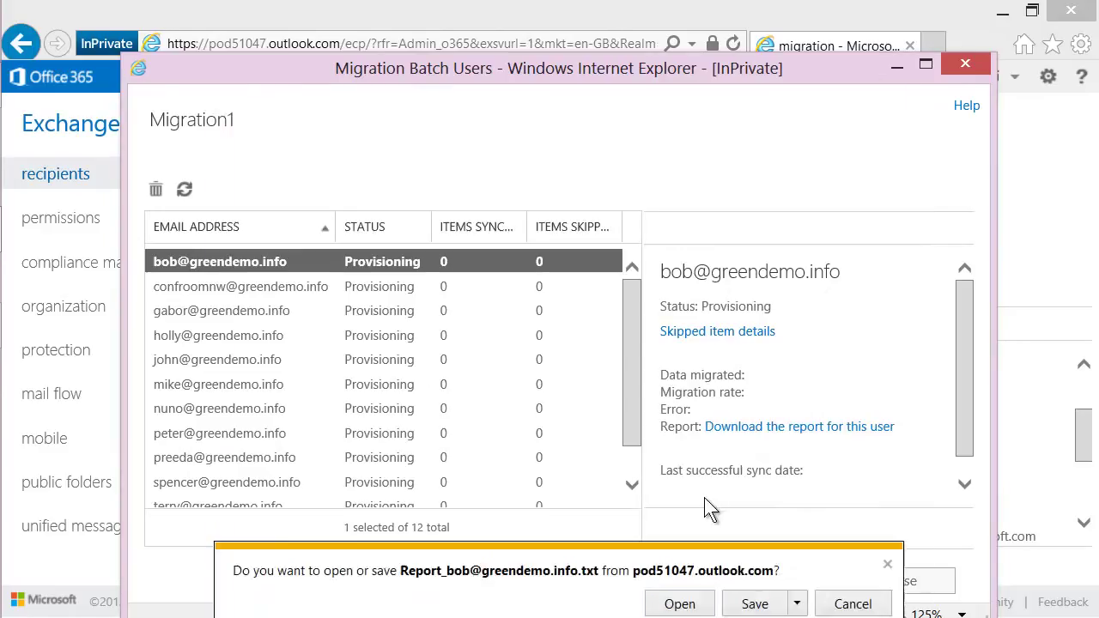
click(679, 604)
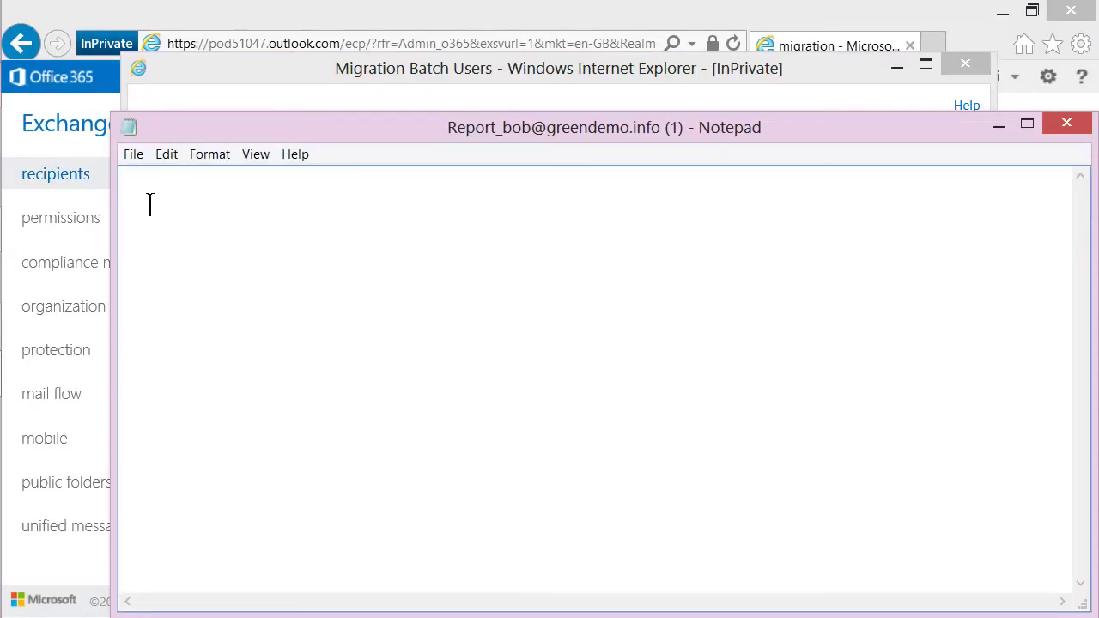
click(1067, 125)
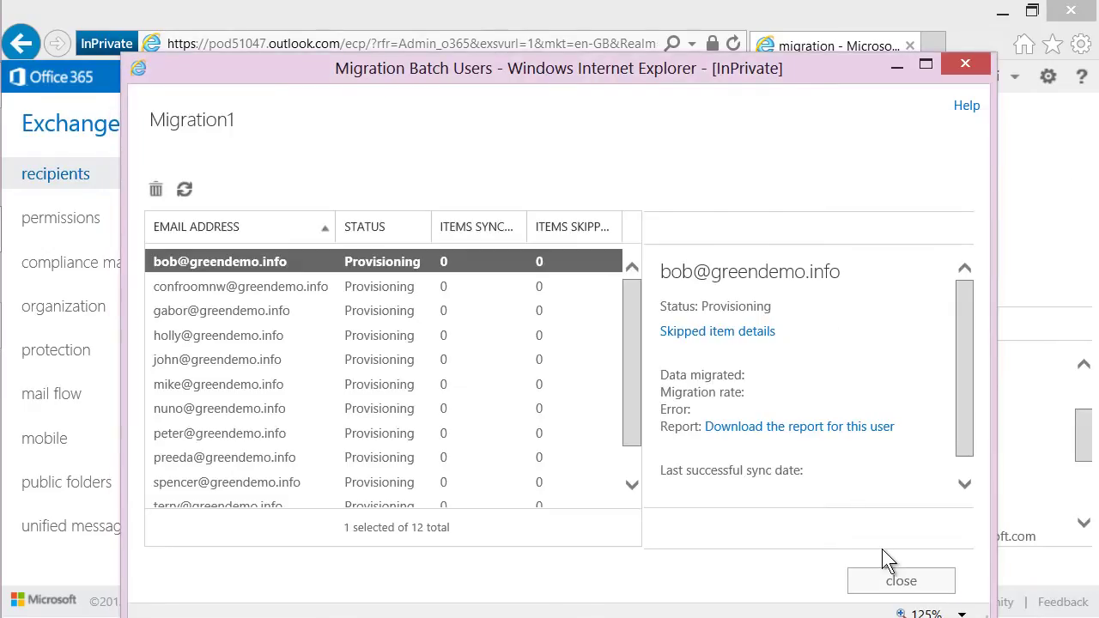
click(900, 581)
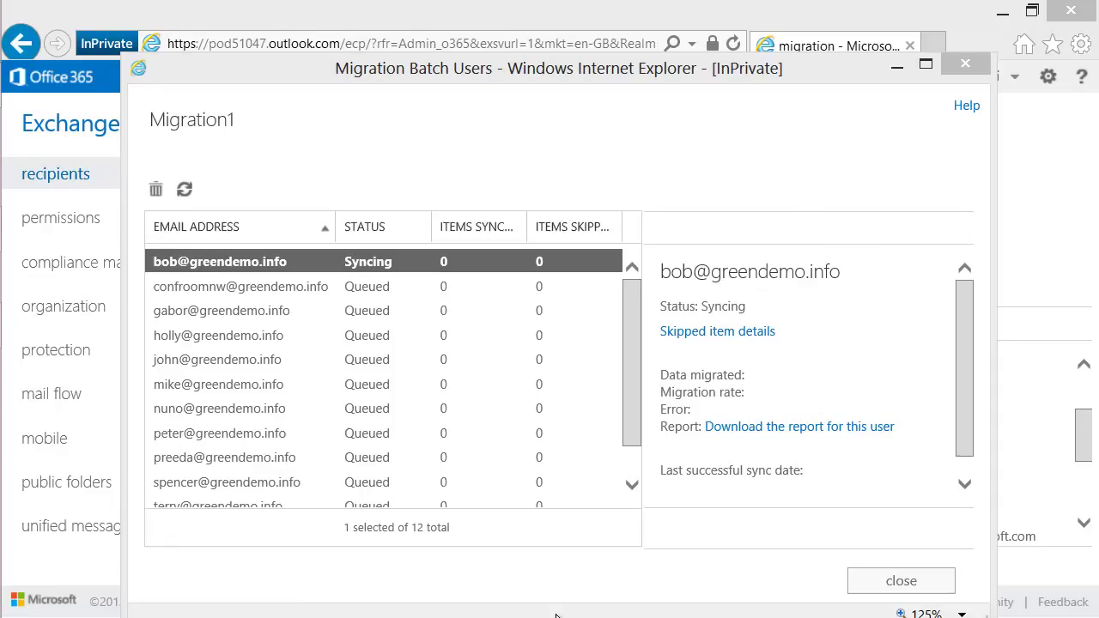
click(951, 581)
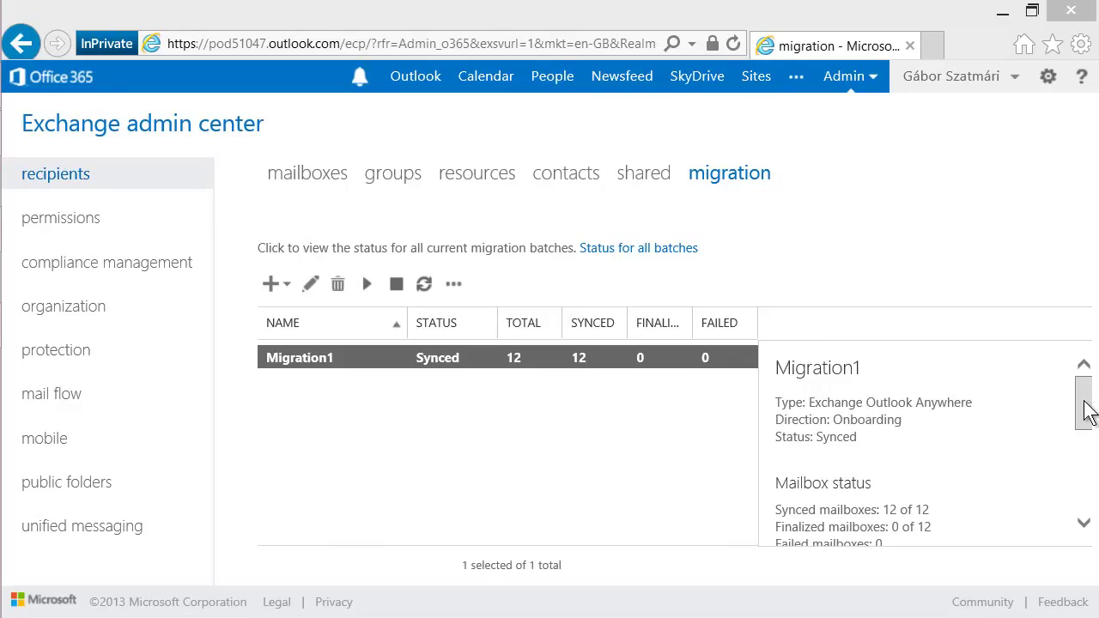
In Migration1's mailbox list, check the four skipped items for the mailbox with 41 synced items.
drag(1082, 412, 1082, 441)
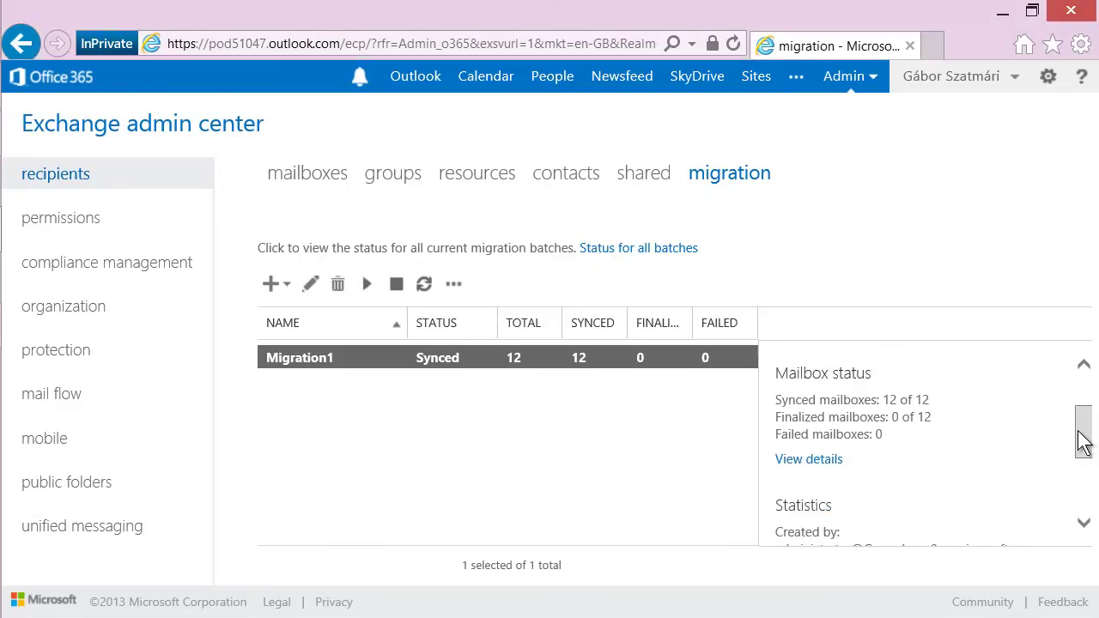
click(810, 459)
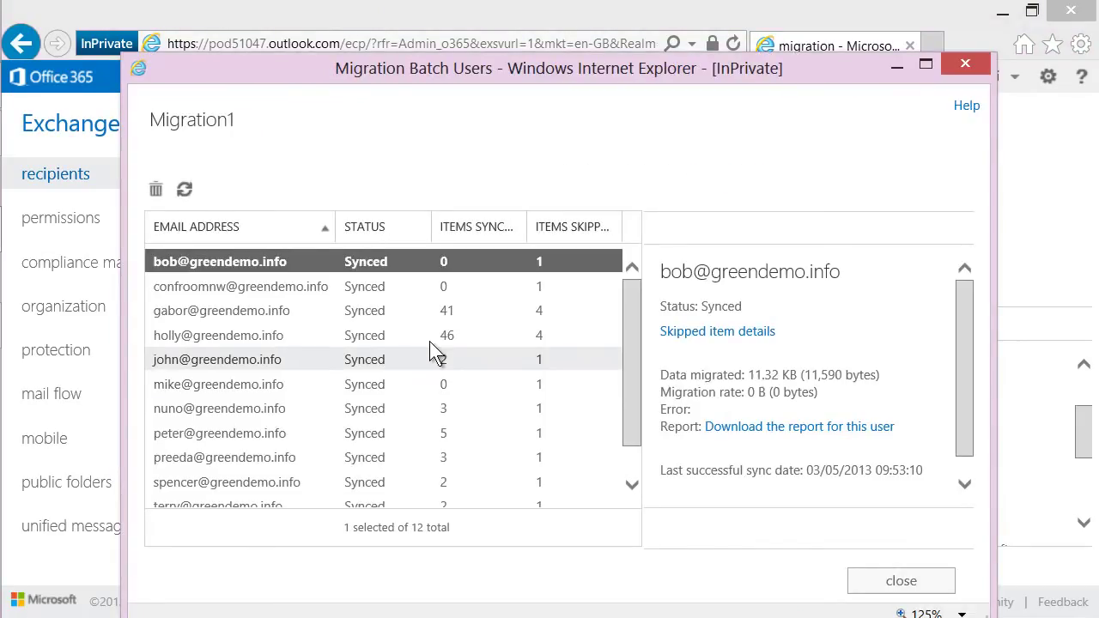
click(397, 316)
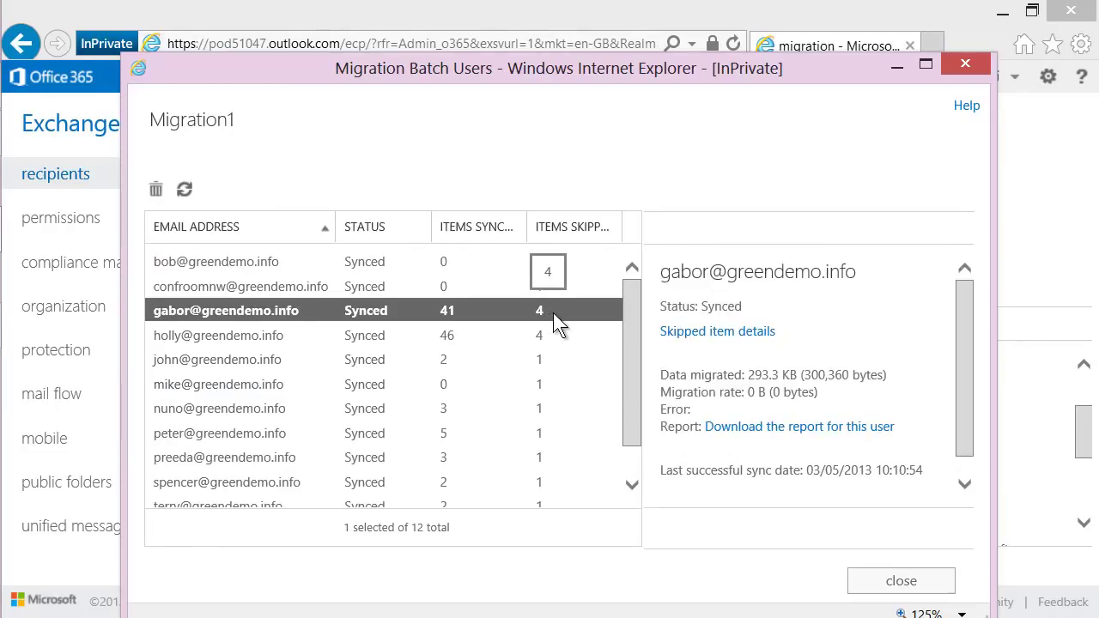
click(722, 335)
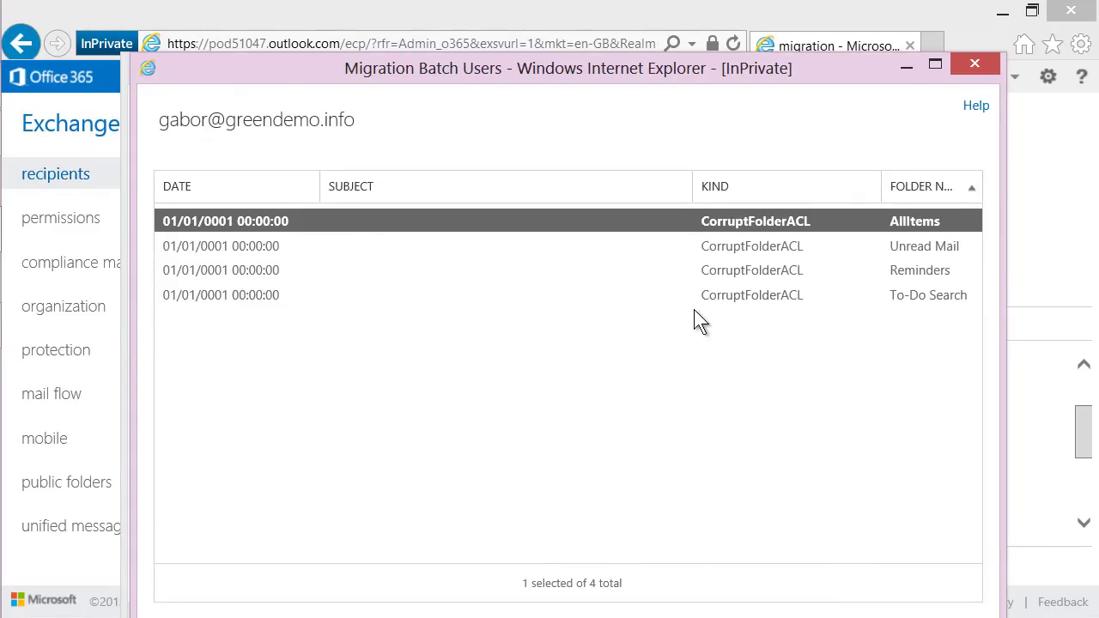
click(975, 63)
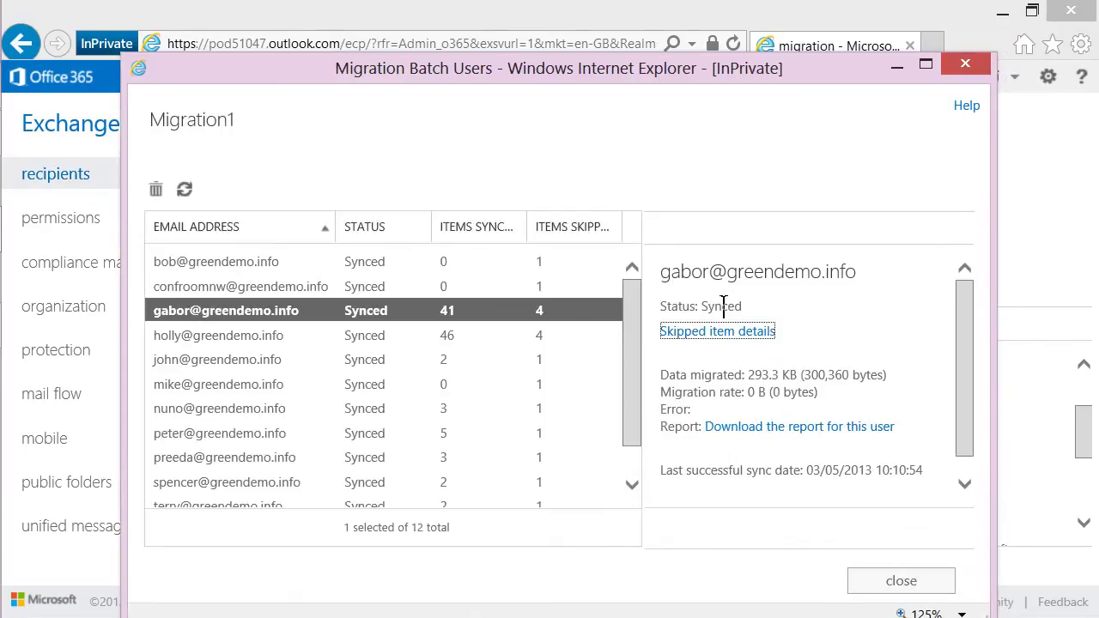
click(743, 429)
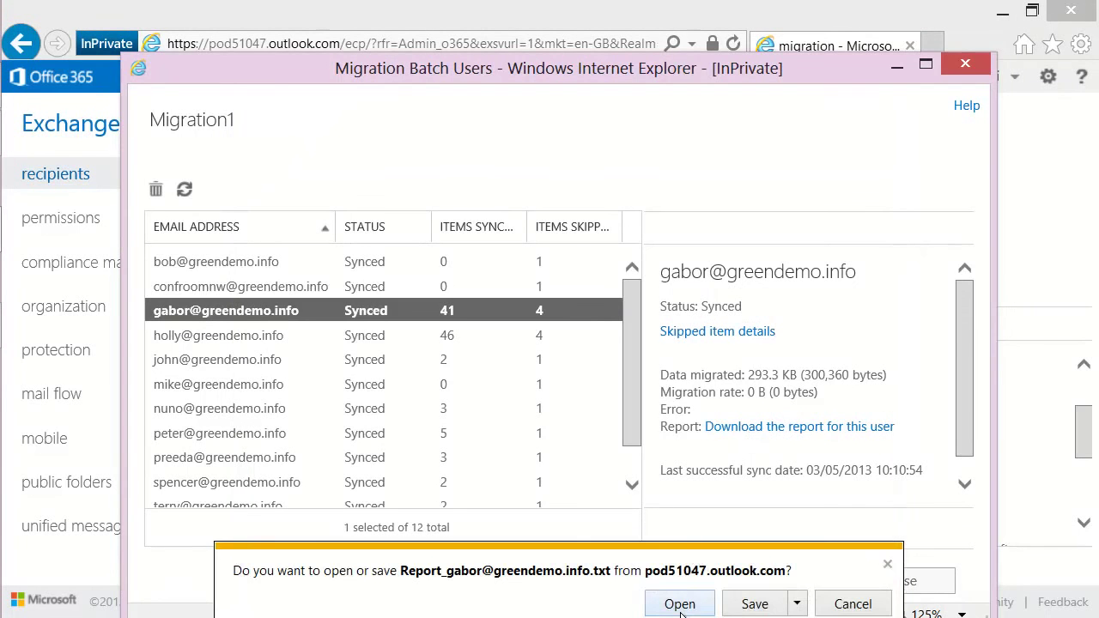
click(679, 604)
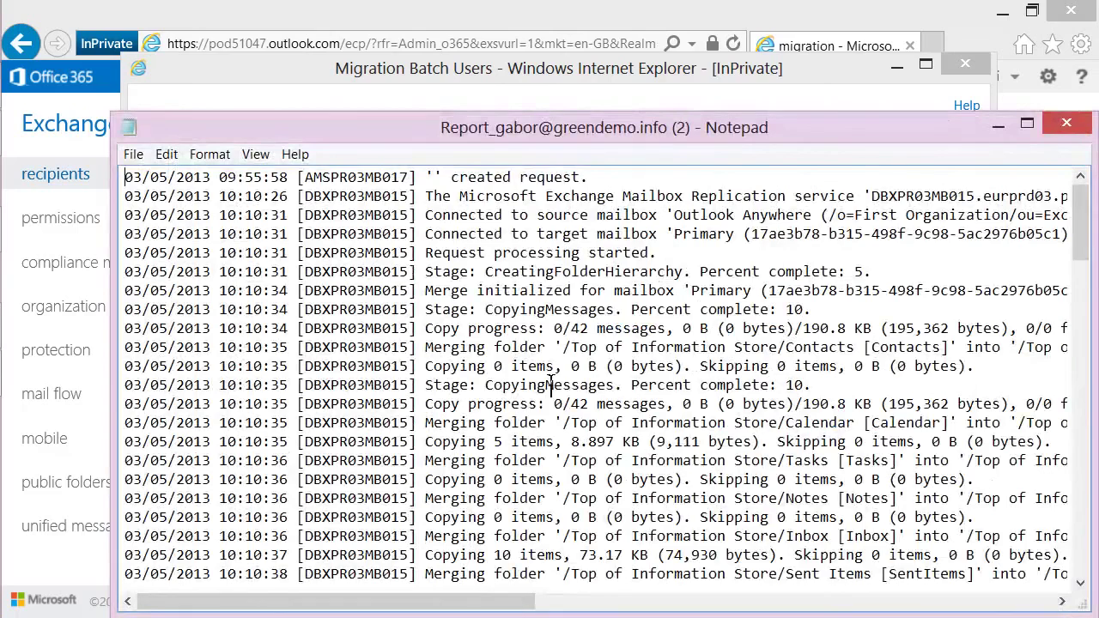
scroll(556, 318, down, 3)
scroll(556, 317, down, 8)
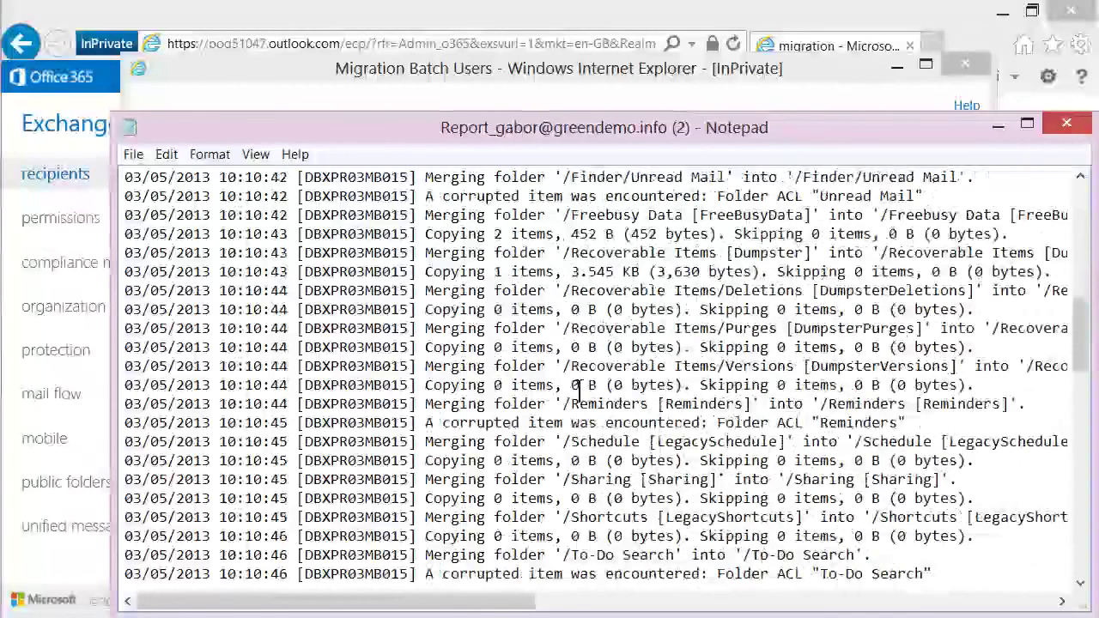
drag(1083, 371, 1082, 517)
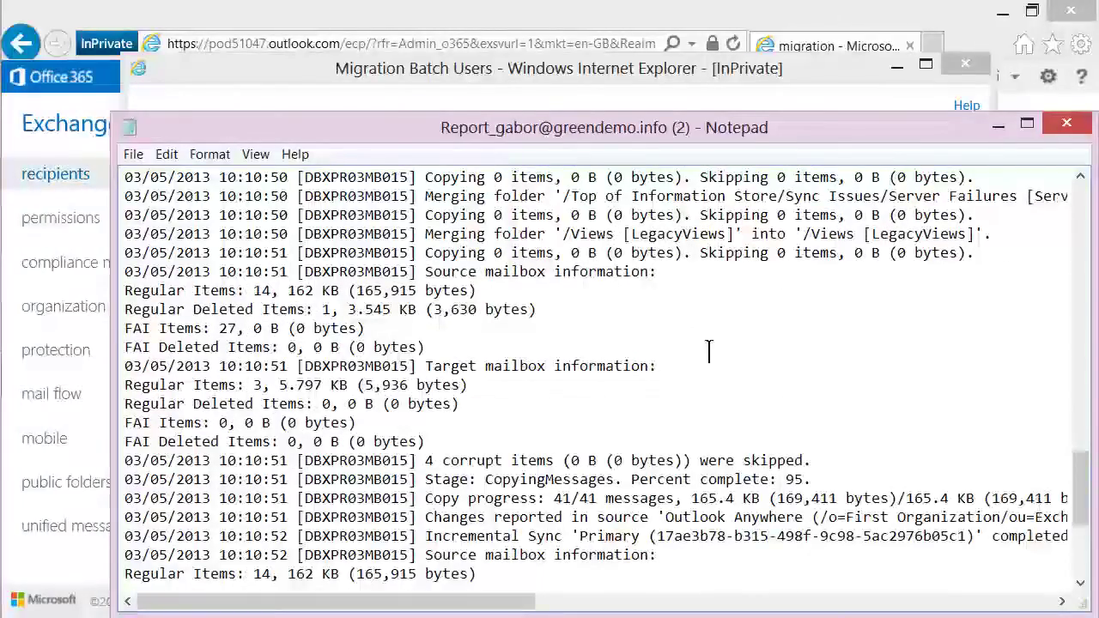
double_click(432, 461)
drag(458, 461, 692, 461)
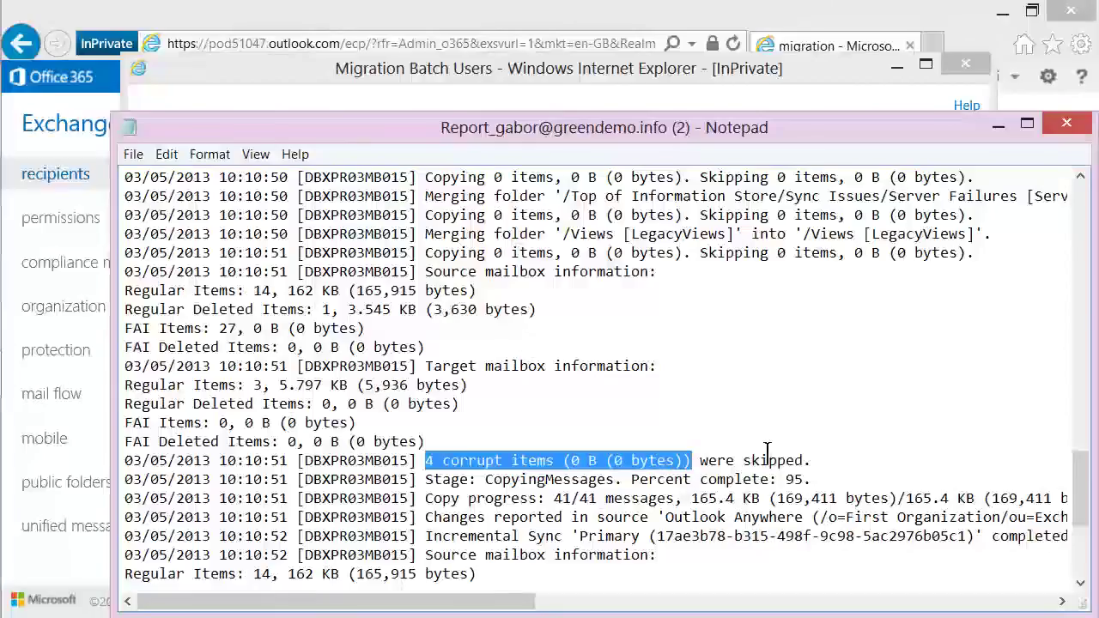
click(1069, 123)
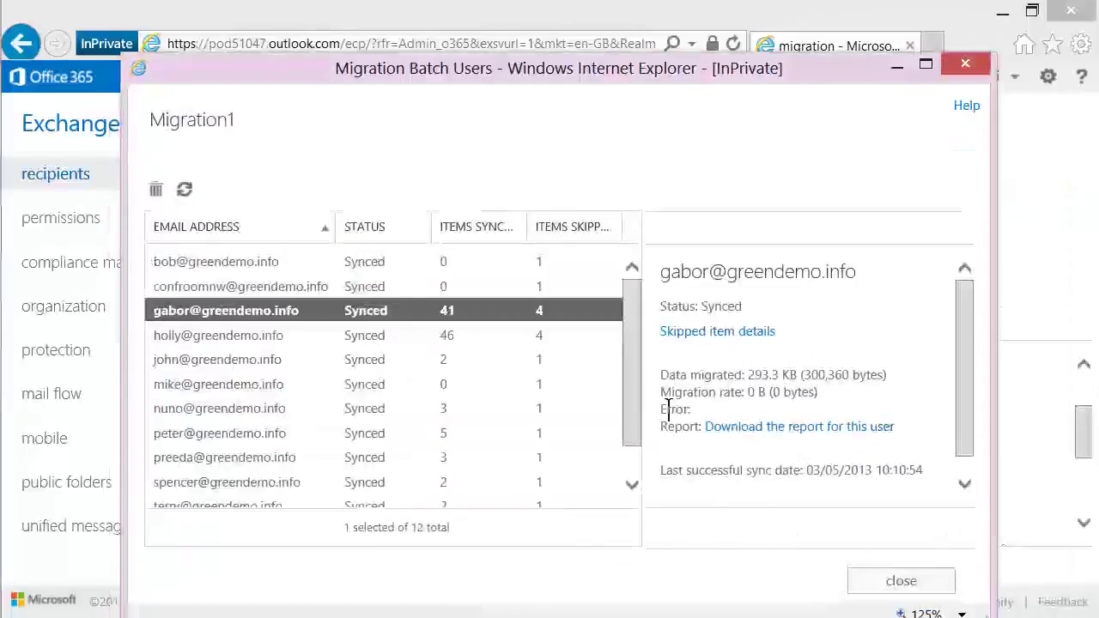
Close the per-mailbox list, view the mailboxes list, and return to the migration batches.
drag(631, 378, 632, 409)
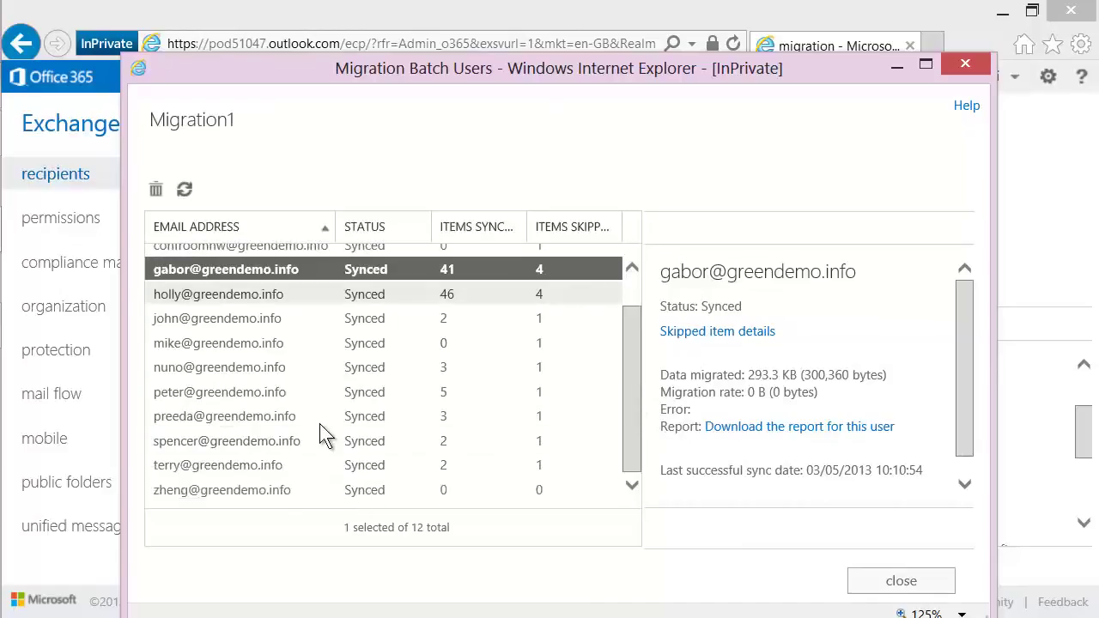
click(900, 581)
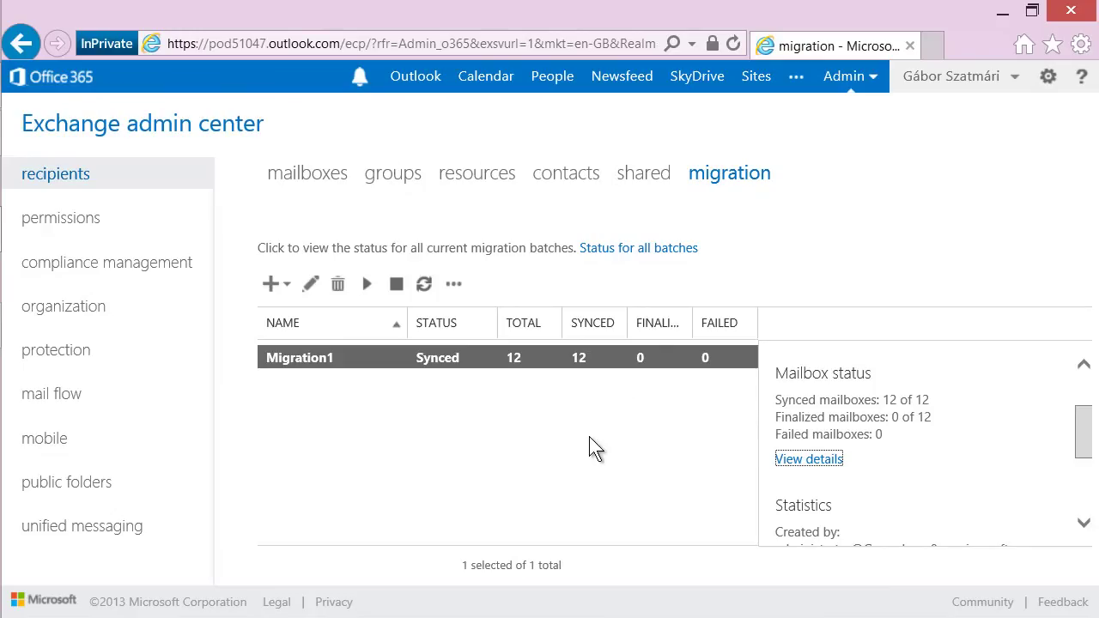
click(305, 172)
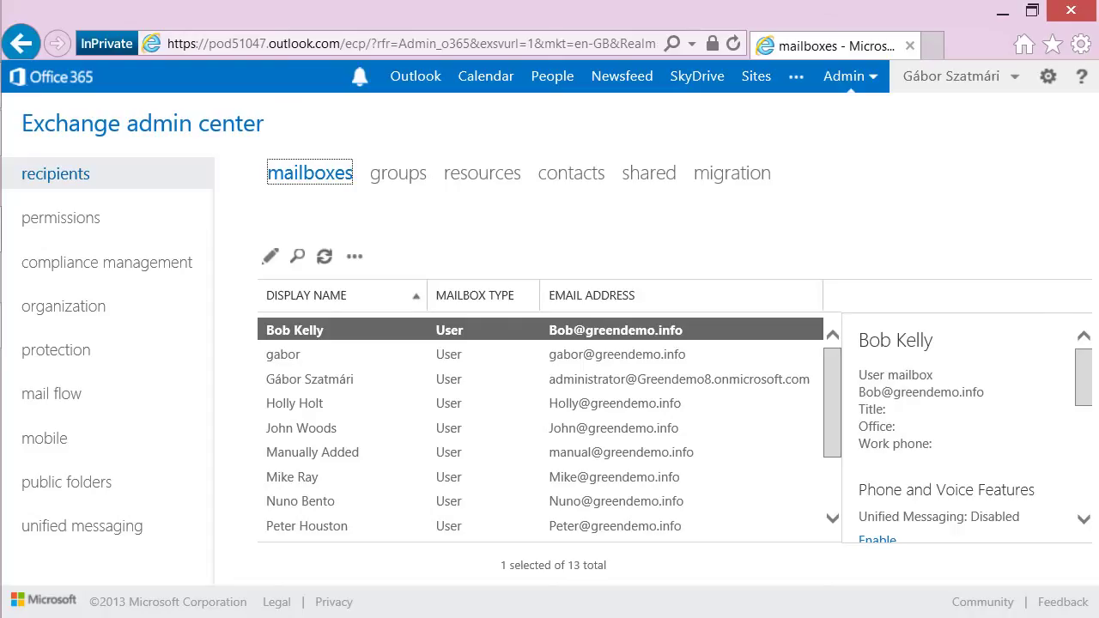
click(732, 173)
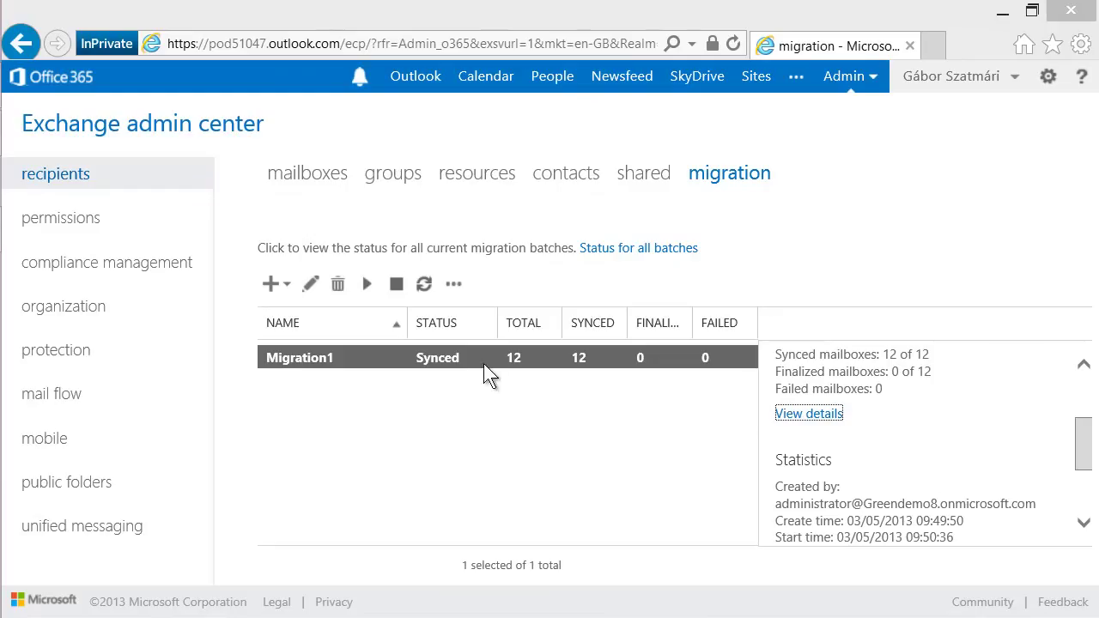
Download and open the migration report for Migration1's mailbox with 46 synced items.
mouse_move(1084, 447)
mouse_down()
mouse_move(1083, 509)
mouse_move(1084, 449)
mouse_up()
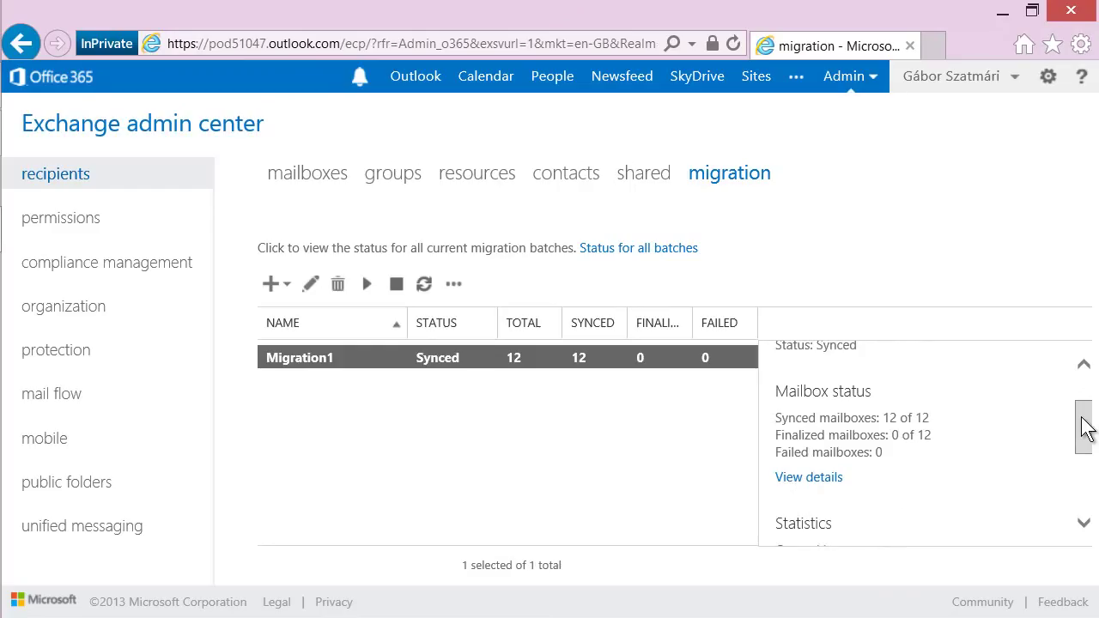
click(803, 488)
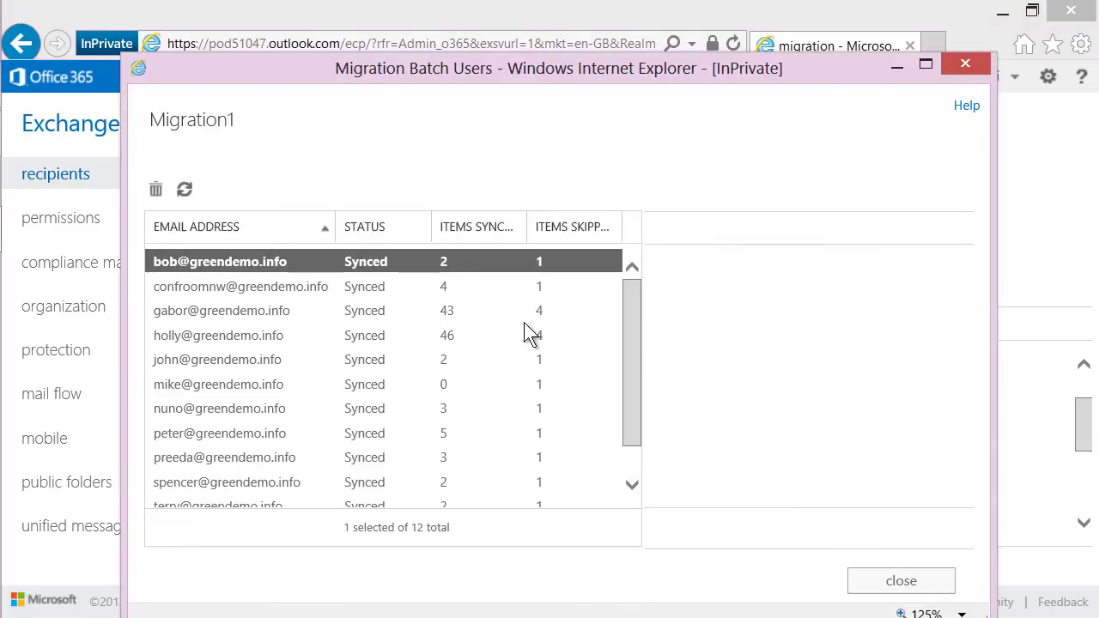
click(395, 334)
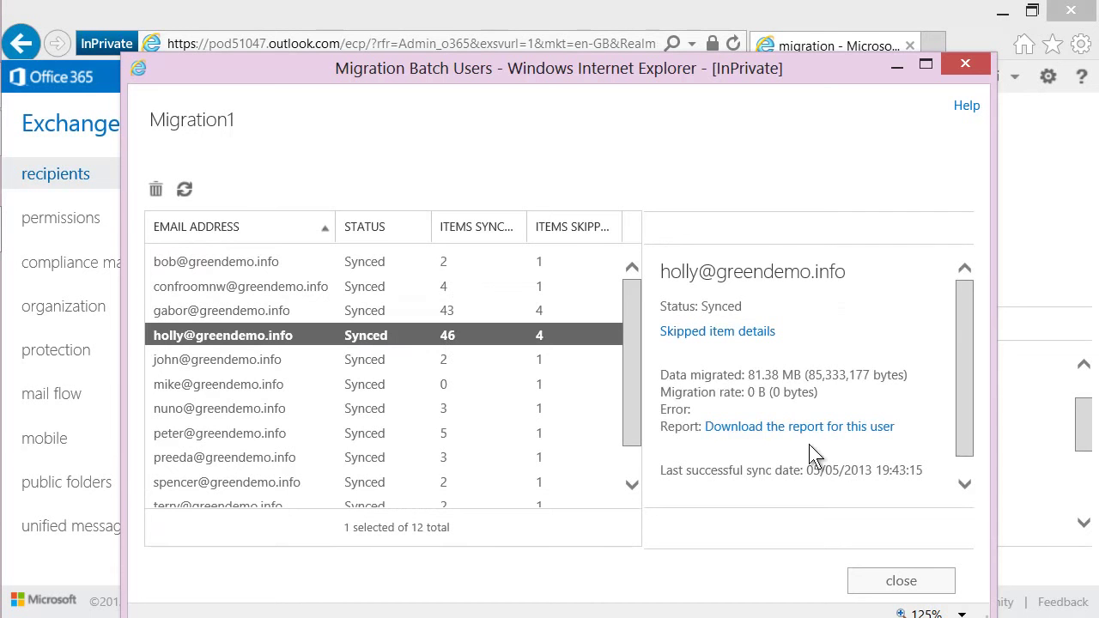
click(772, 427)
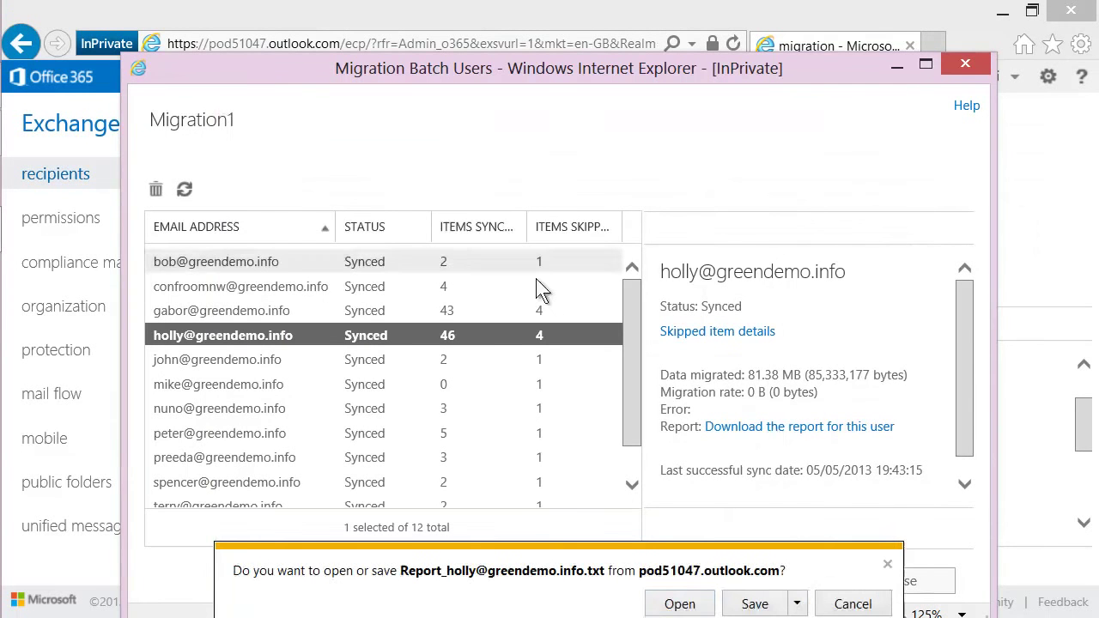
click(682, 601)
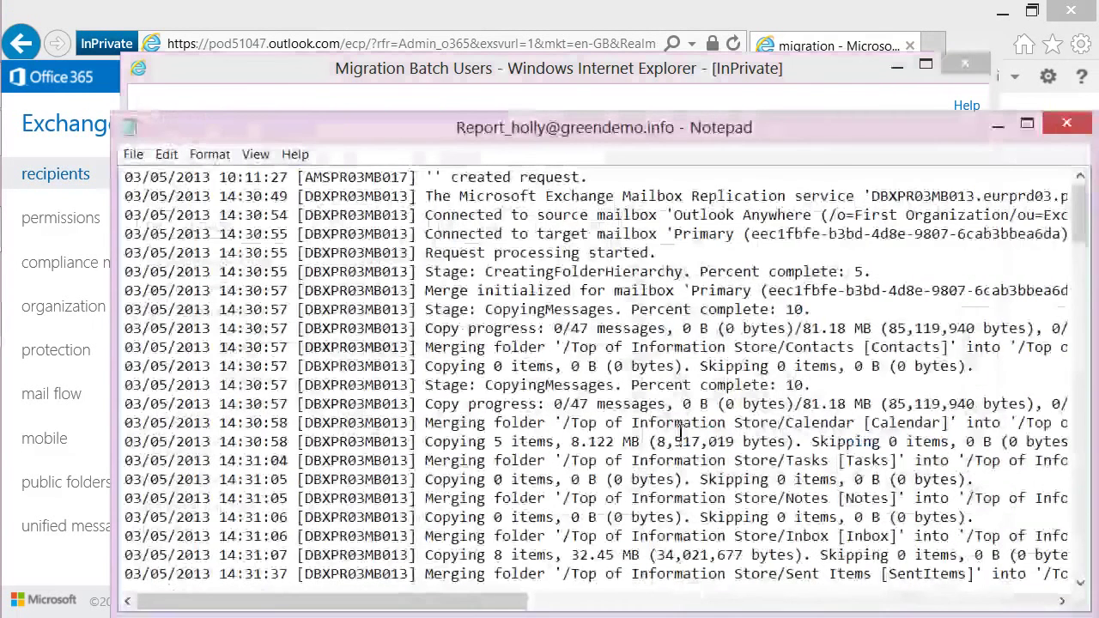
Jump to the report's end and inspect the final suspend and 95 percent entries.
click(1069, 305)
drag(1069, 305, 1075, 549)
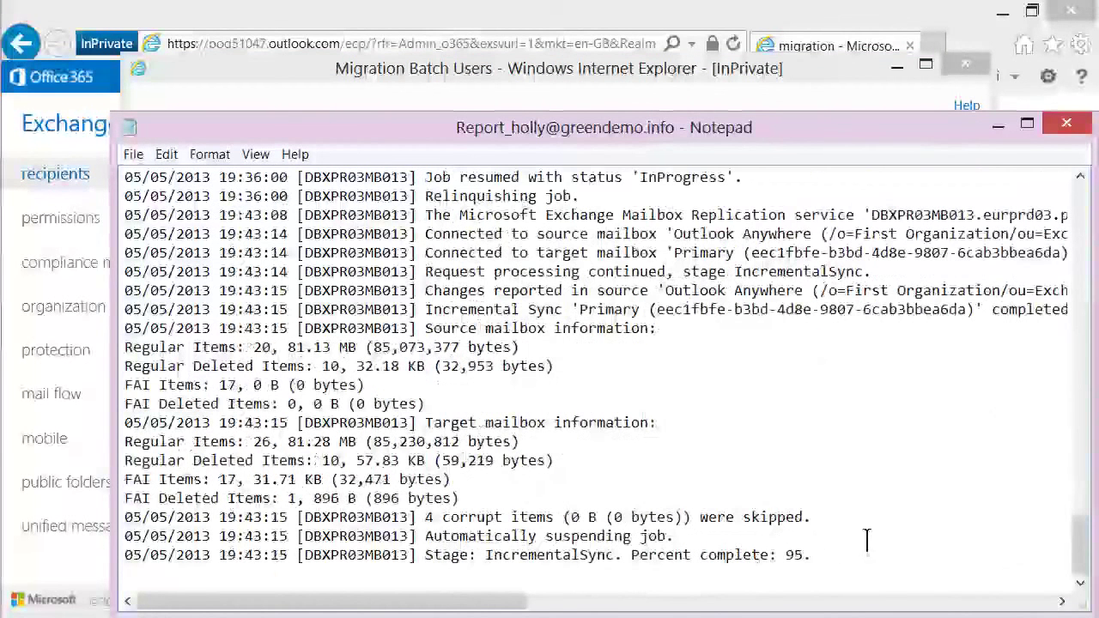
click(428, 537)
drag(426, 537, 709, 555)
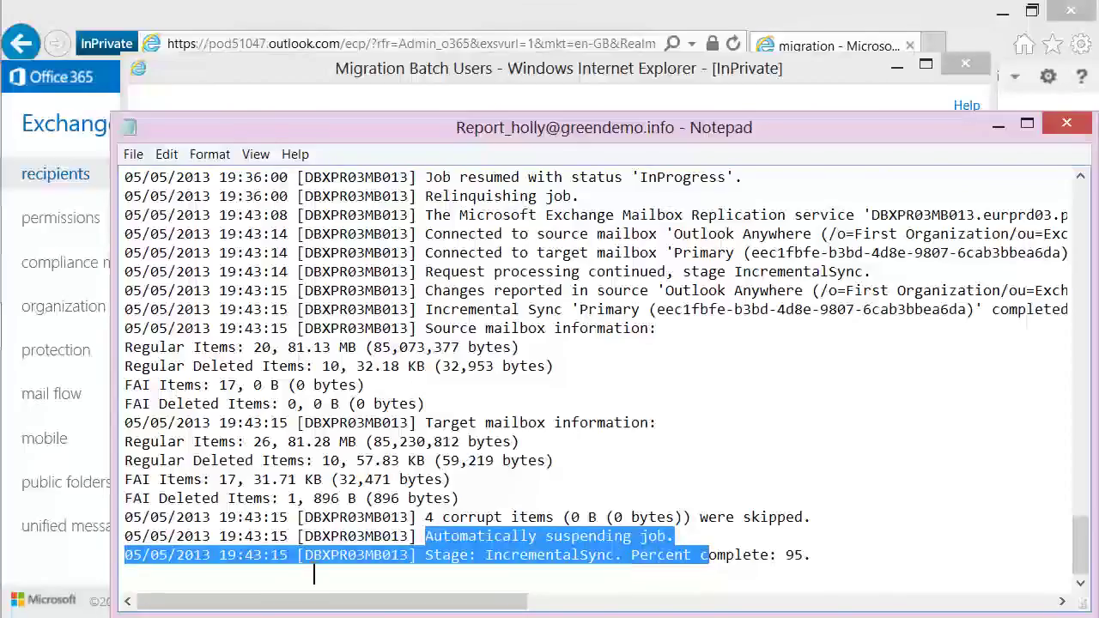
click(151, 558)
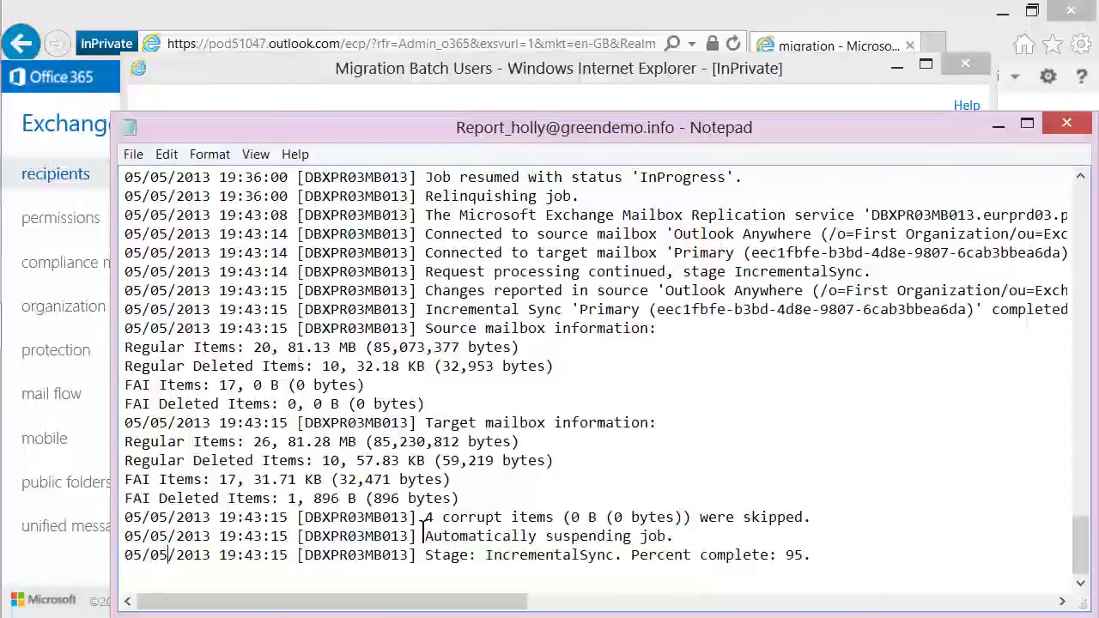
Inspect the earlier IncrementalSync 95 percent entry and the 04/05 suspend and 05/05 resume dates.
scroll(306, 487, up, 3)
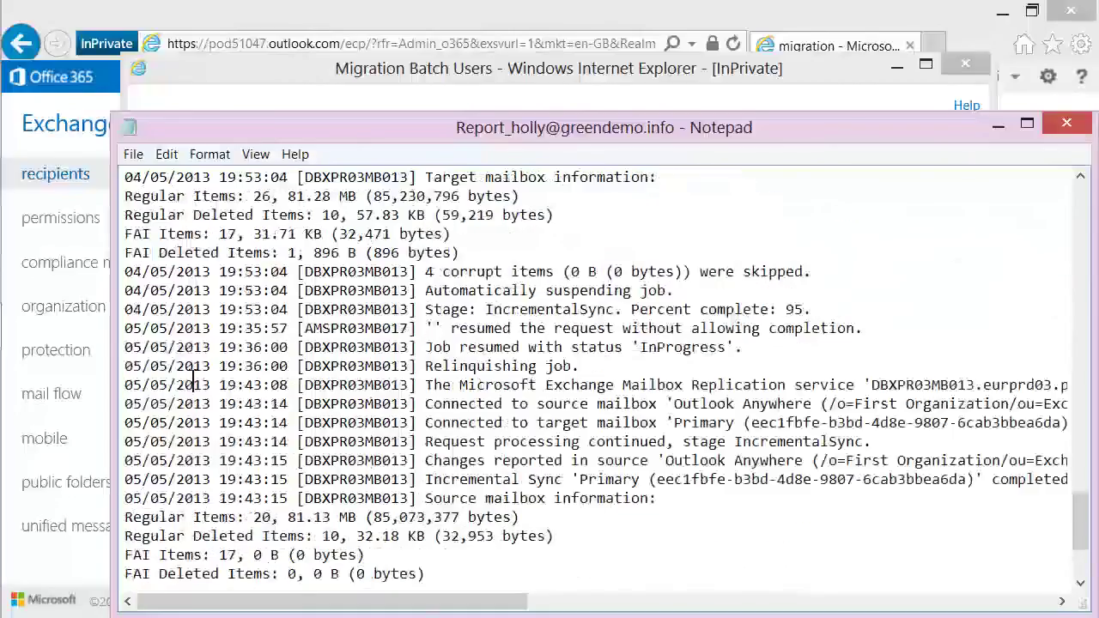
click(836, 311)
drag(795, 311, 428, 312)
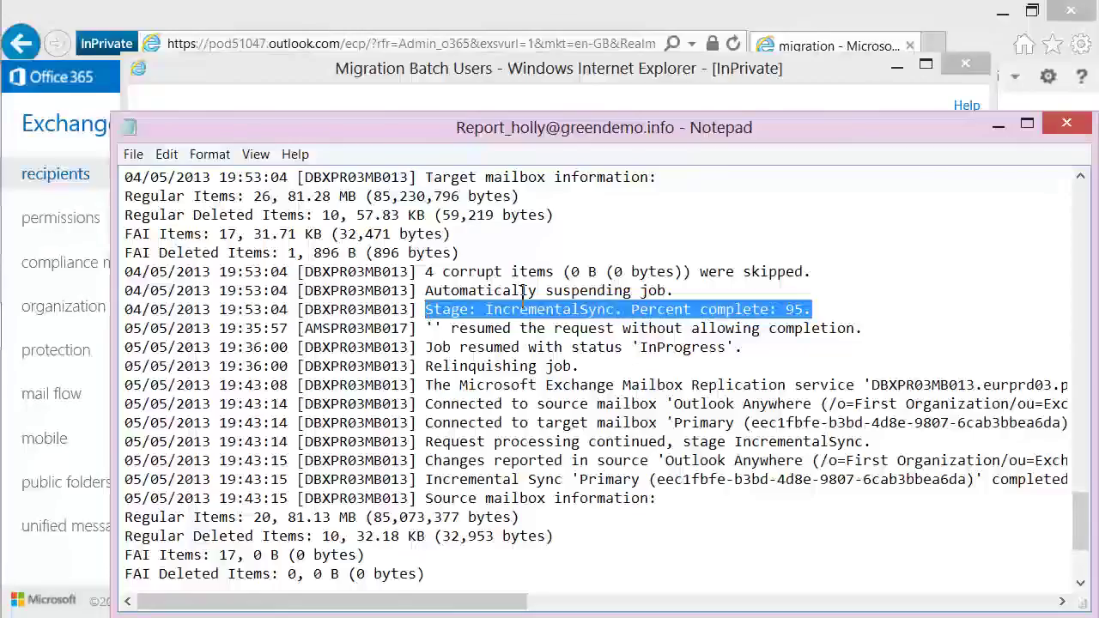
click(169, 290)
shift+click(126, 292)
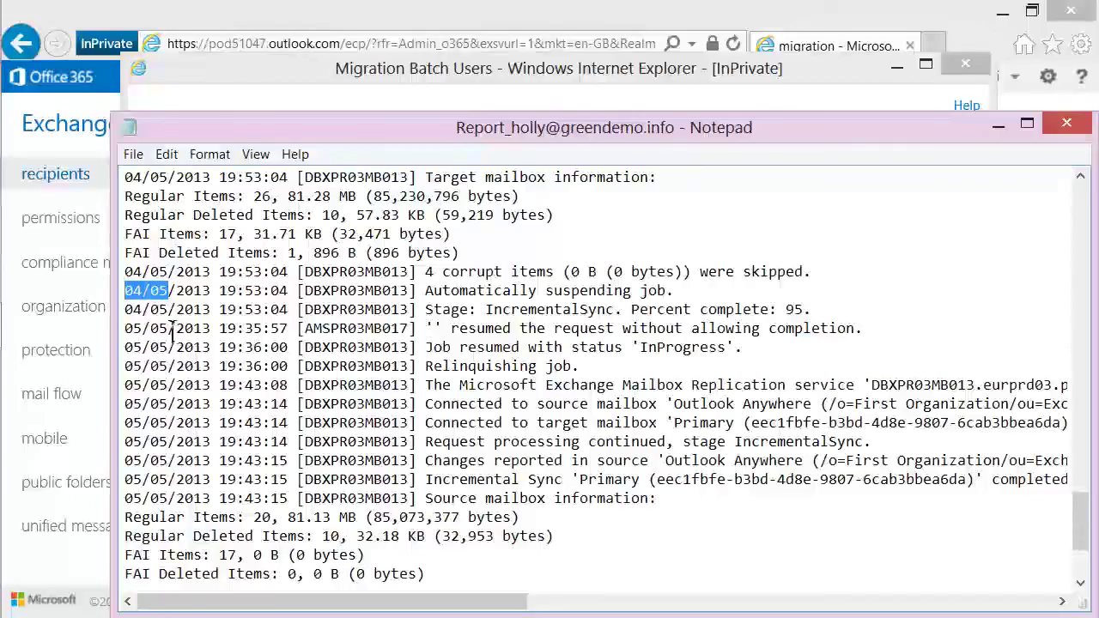
drag(172, 333, 126, 332)
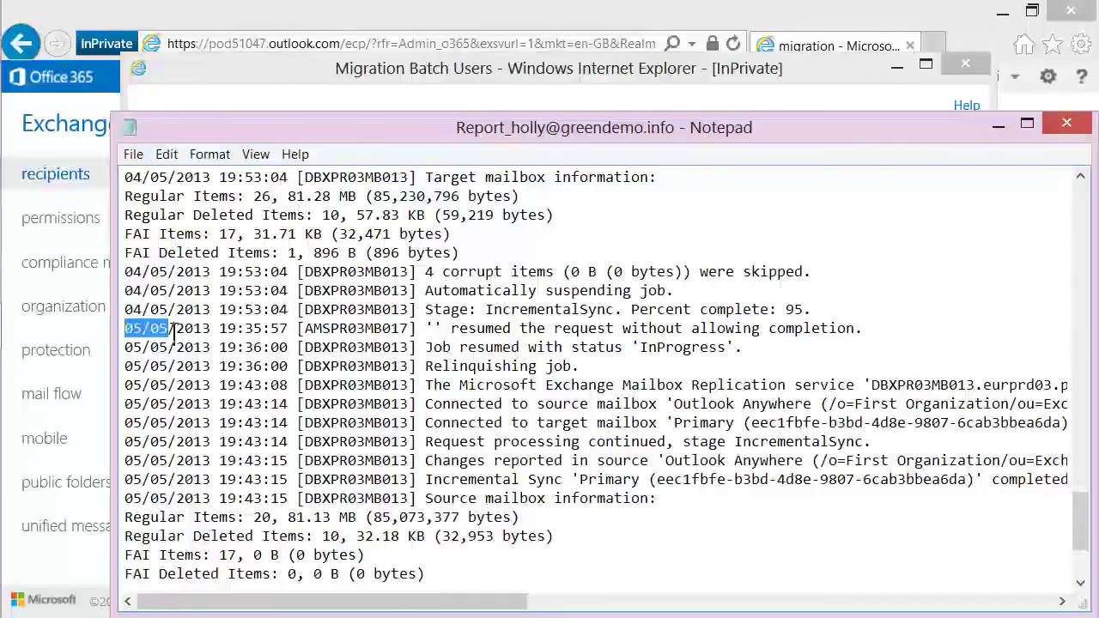
click(257, 331)
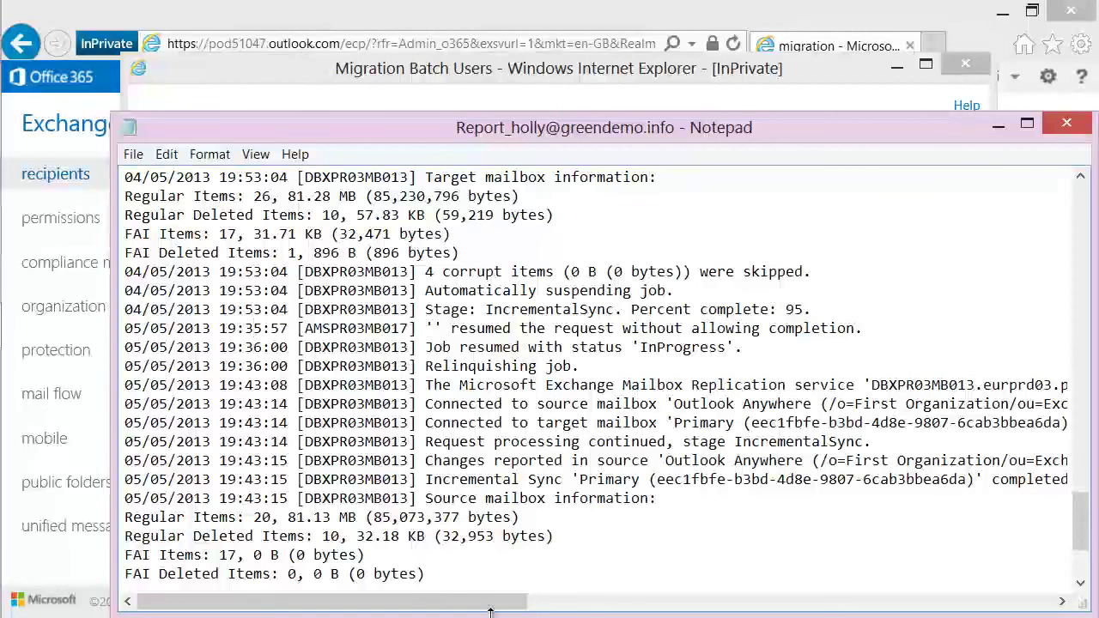
Close the migration report and Migration Batch Users window and return to the users list.
click(1066, 123)
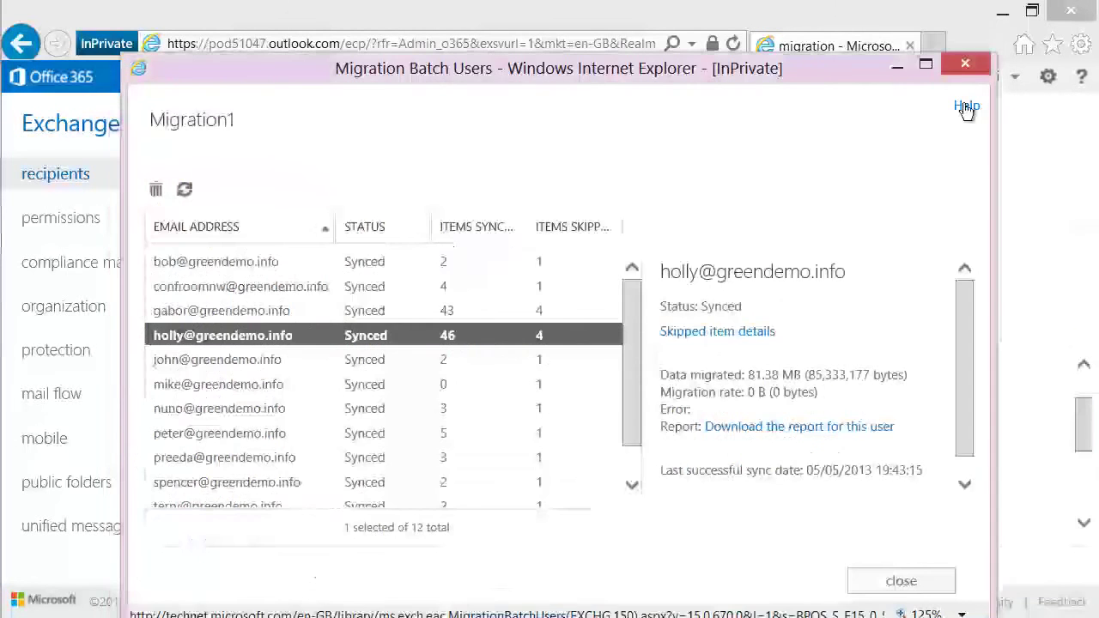
click(965, 65)
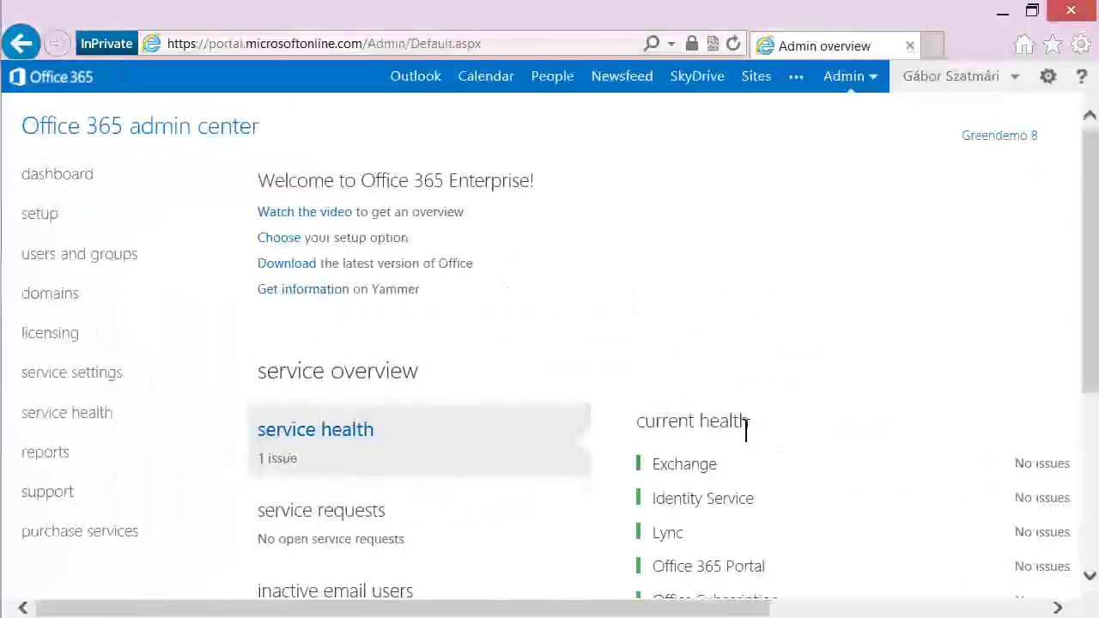
click(127, 260)
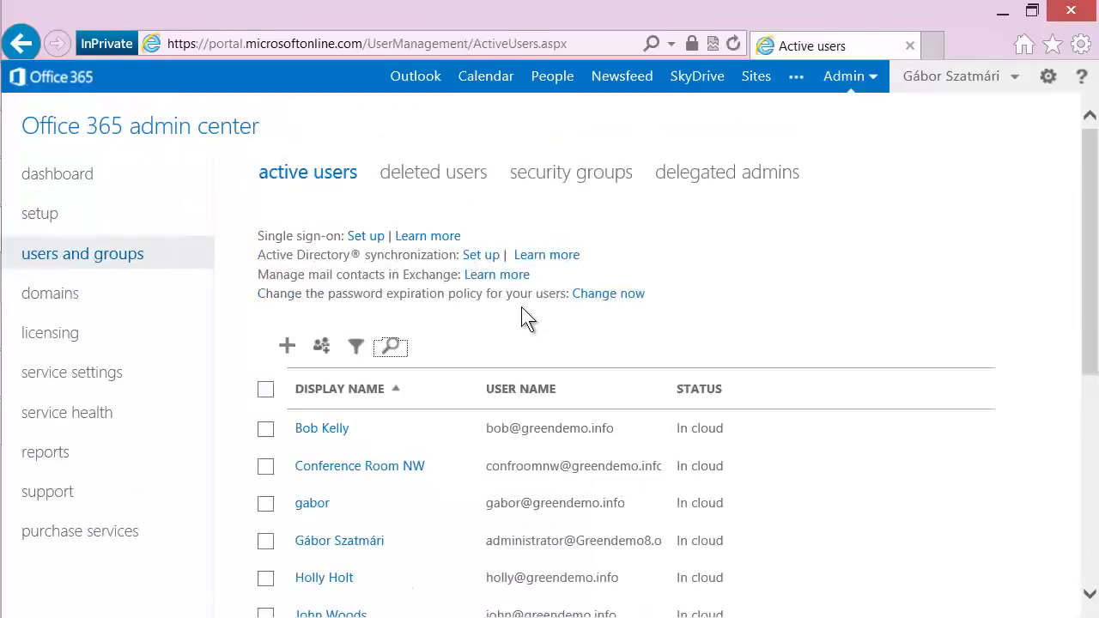
Select all users except Conference Room NW and one other account, and start a bulk edit.
scroll(515, 305, down, 3)
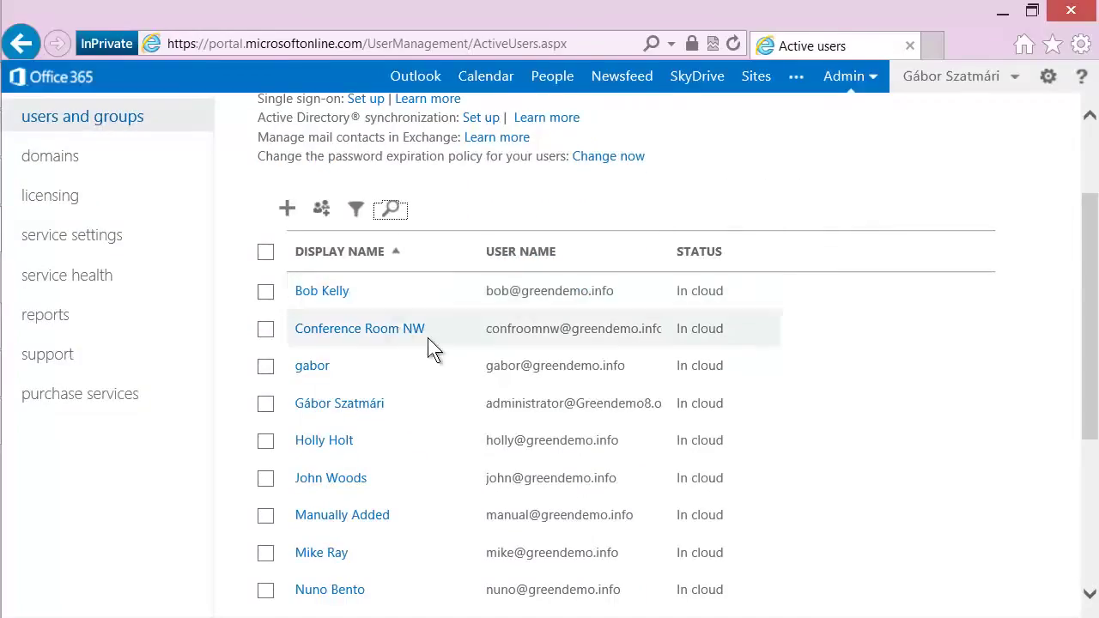
click(266, 252)
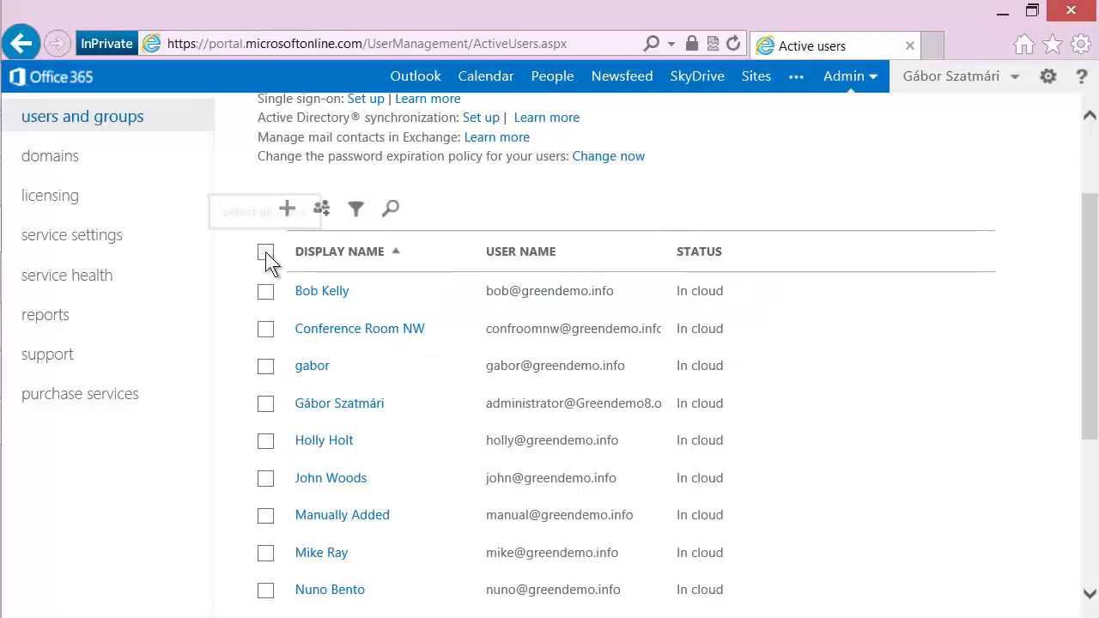
click(265, 329)
click(265, 368)
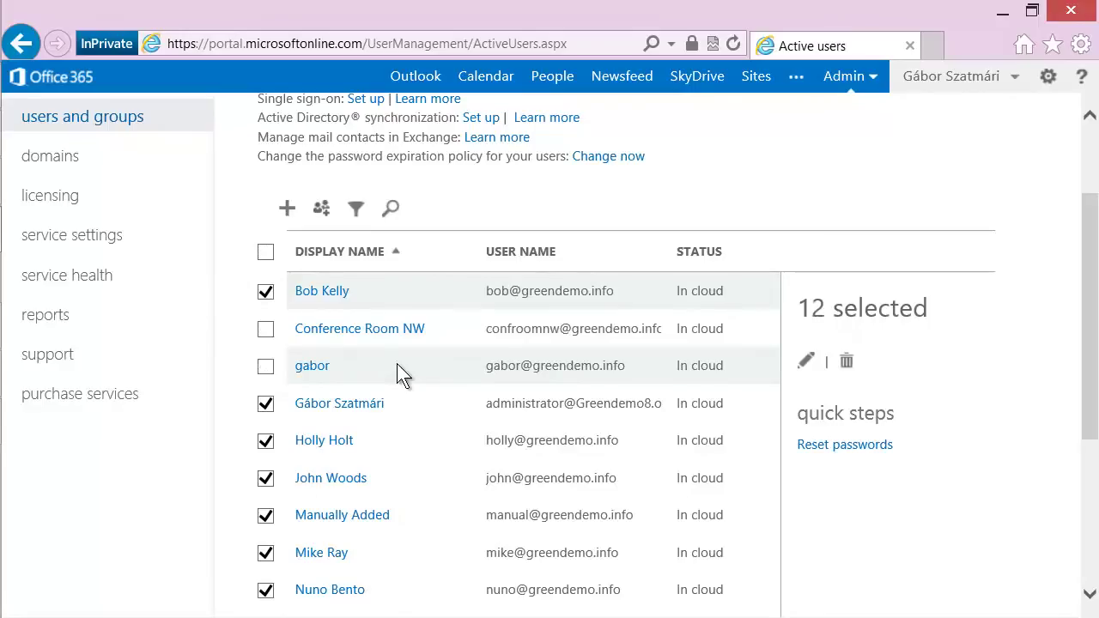
click(807, 365)
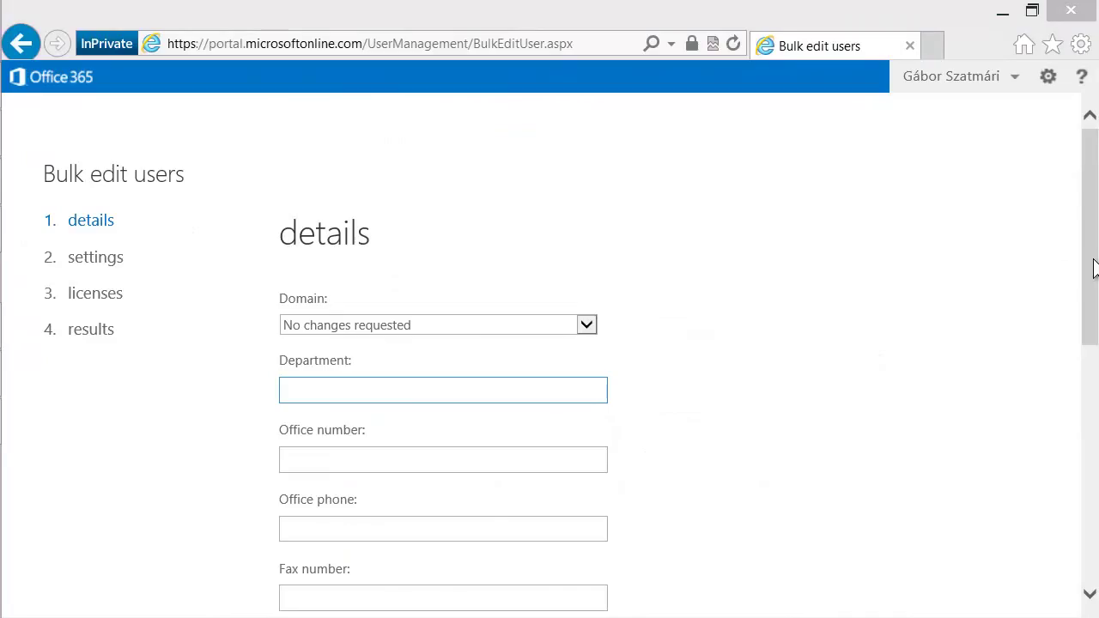
Set the selected users' location to Hungary in the bulk edit wizard.
drag(1089, 270, 1087, 539)
click(355, 518)
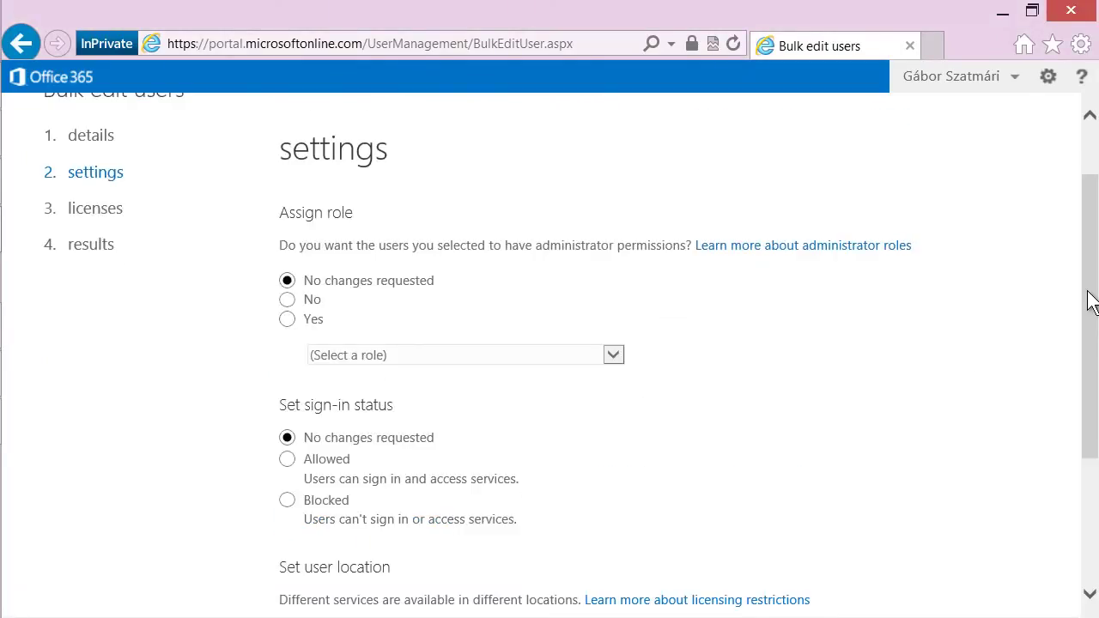
drag(1091, 300, 1089, 404)
click(506, 464)
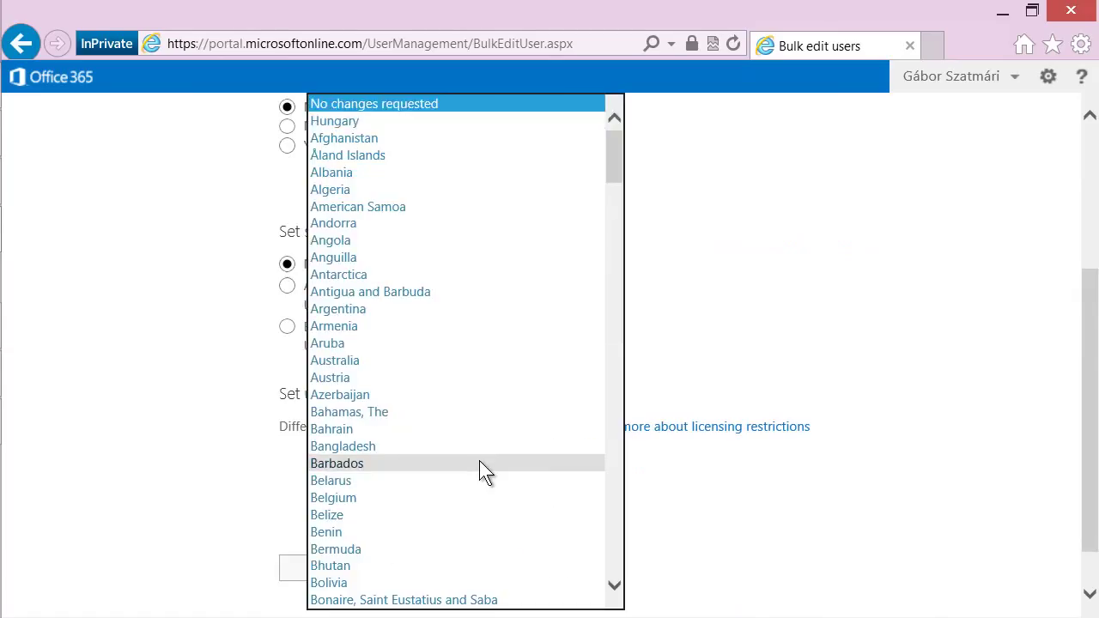
key(Down)
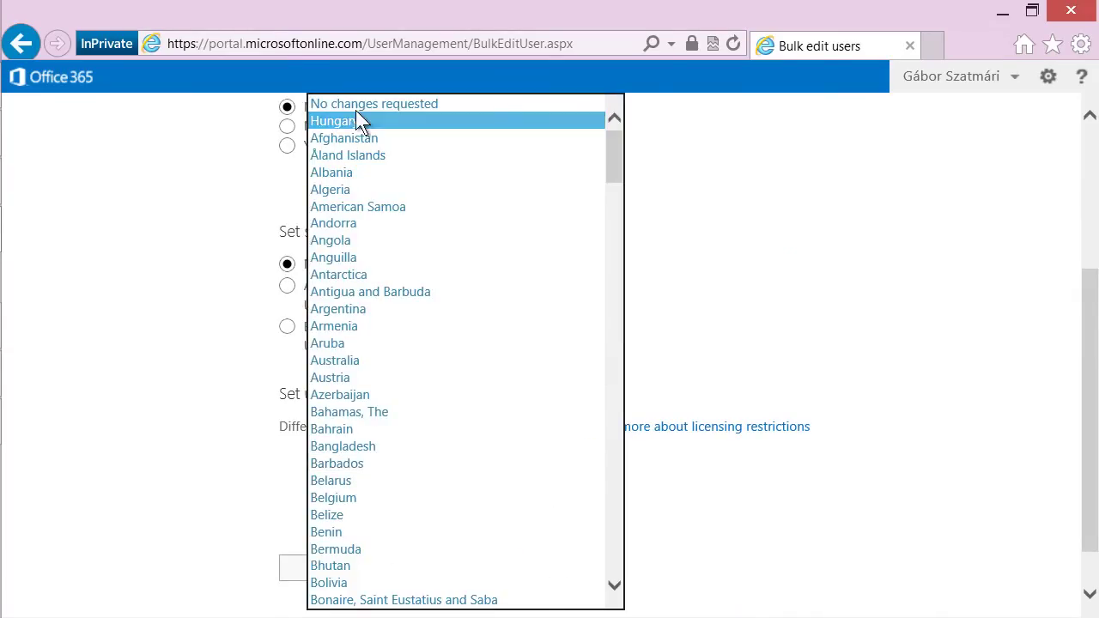
click(356, 121)
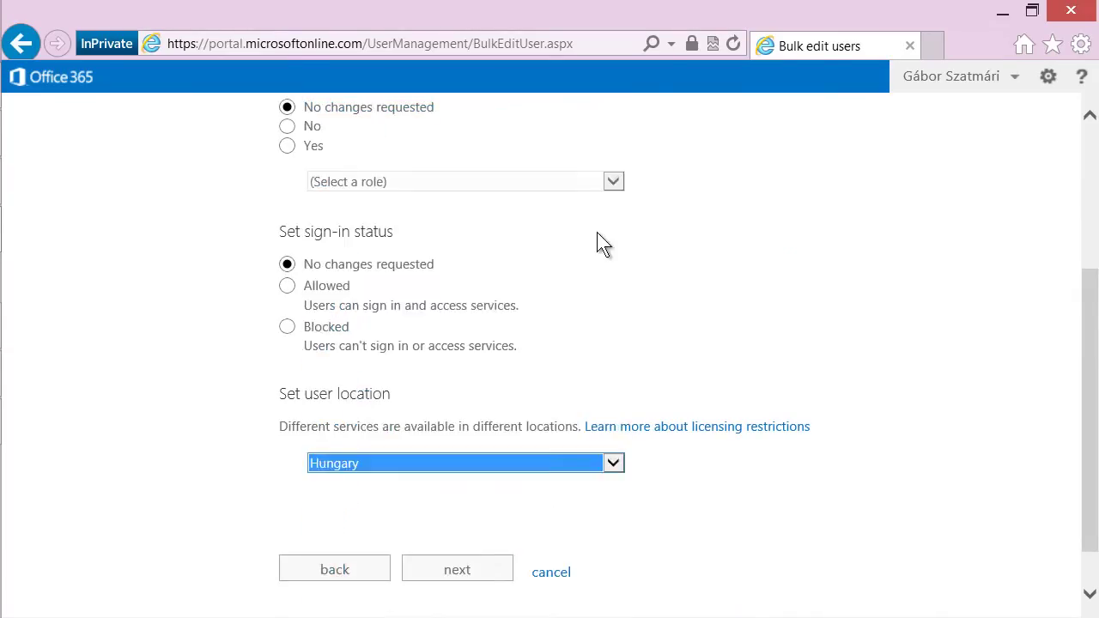
click(460, 572)
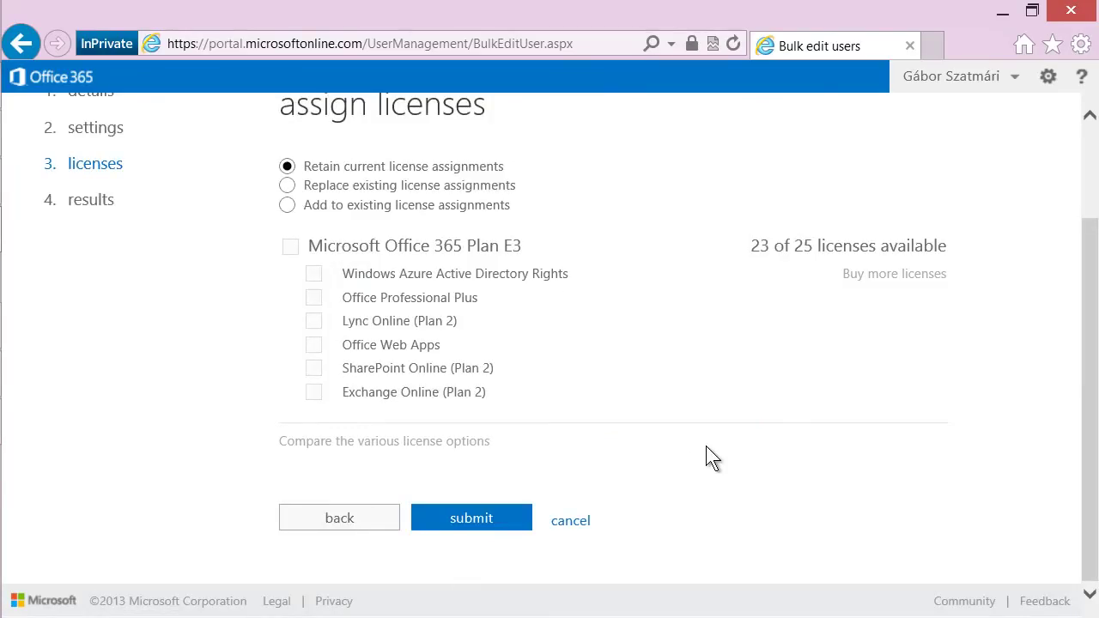
Replace existing licences with Microsoft Office 365 Plan E3 and submit the bulk edit.
click(287, 185)
click(291, 247)
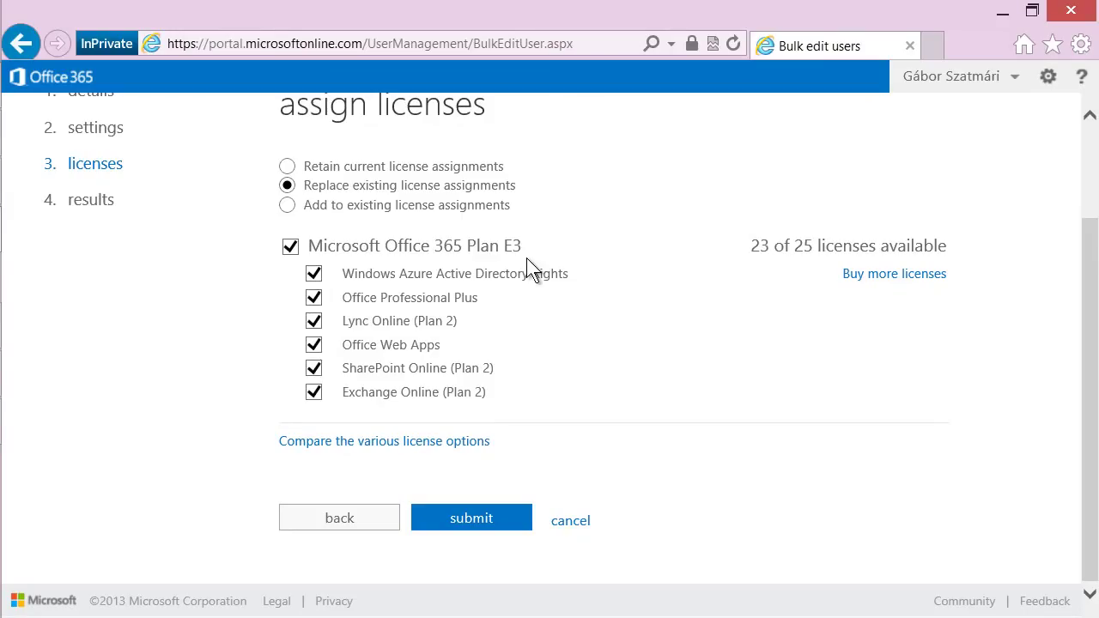
click(483, 520)
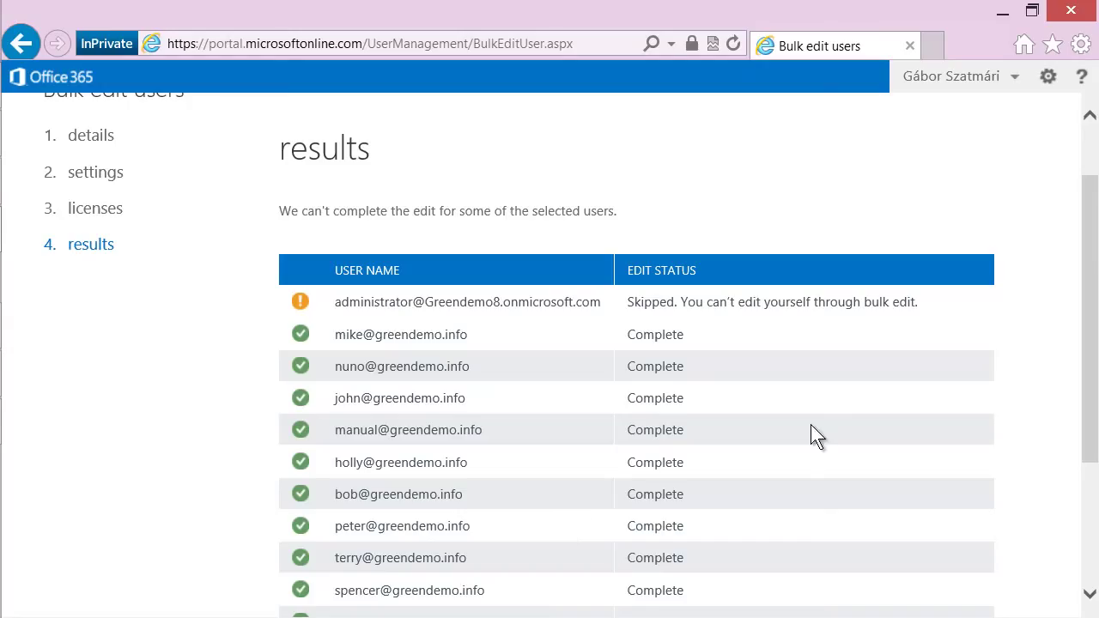
scroll(811, 424, down, 3)
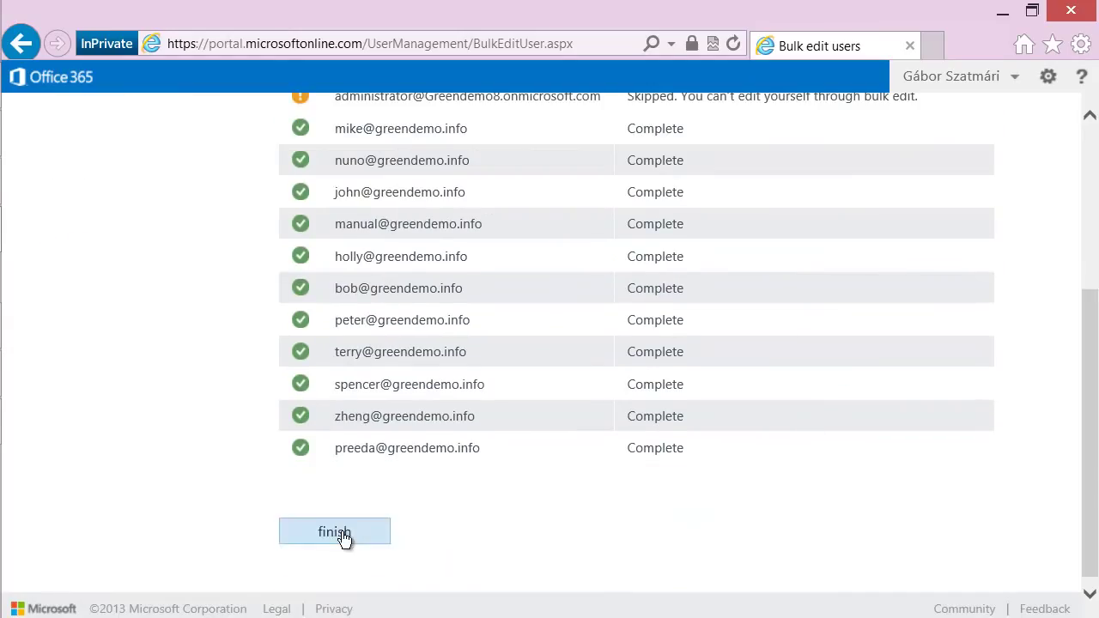
click(344, 534)
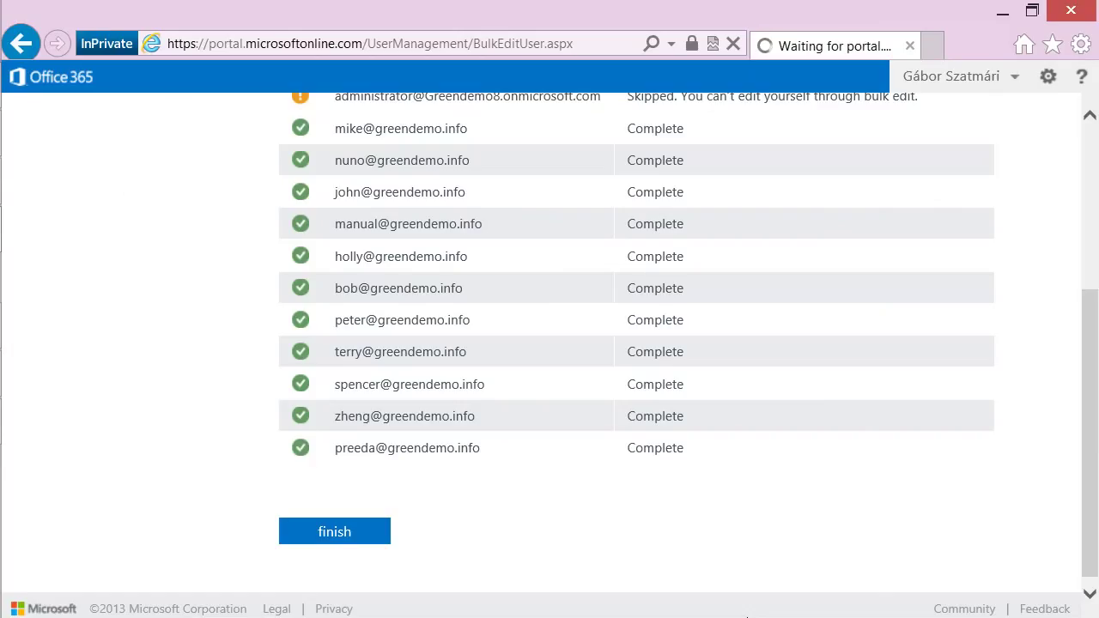
Check the Outlook Web App inbox, then open the admin center's domains page.
click(390, 346)
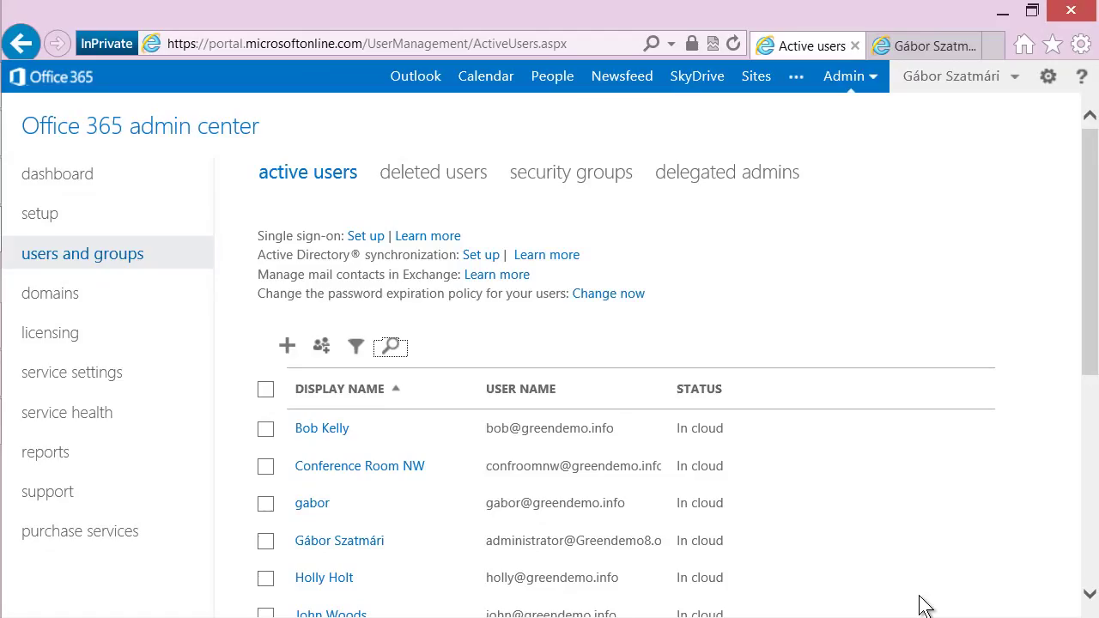
click(929, 48)
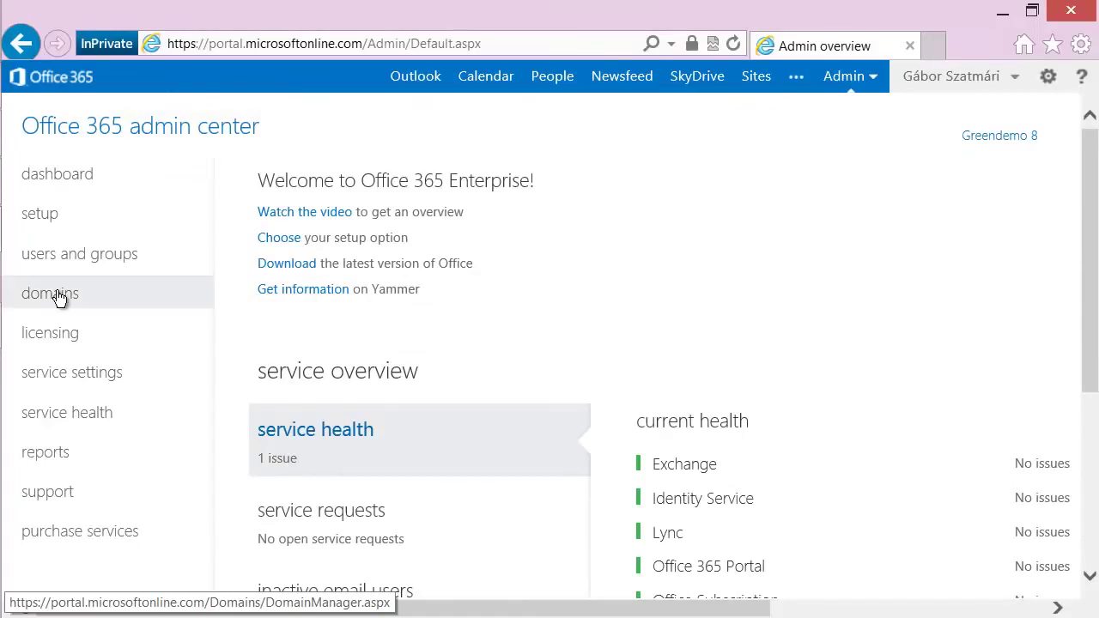
click(58, 294)
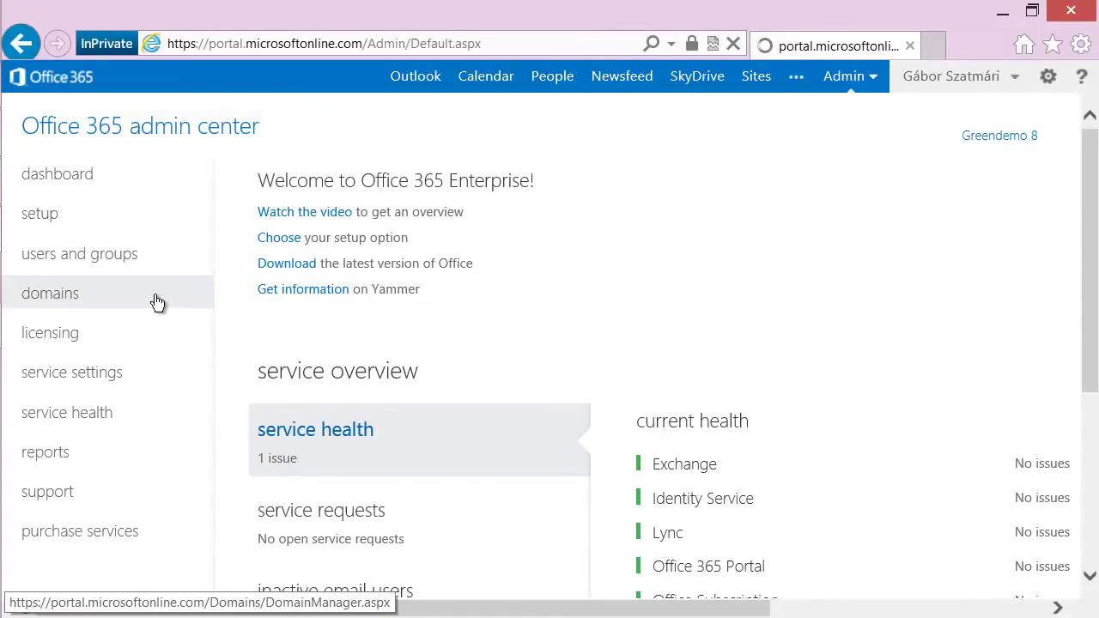
Show greendemo.info's DNS settings and scroll through its required DNS record tables.
click(279, 367)
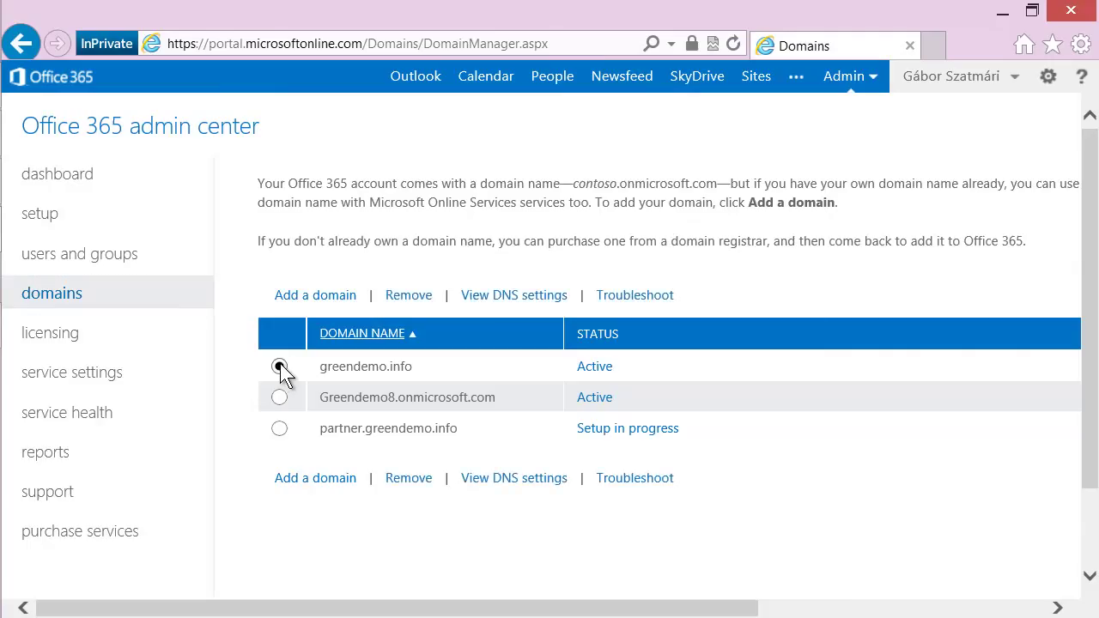
click(514, 295)
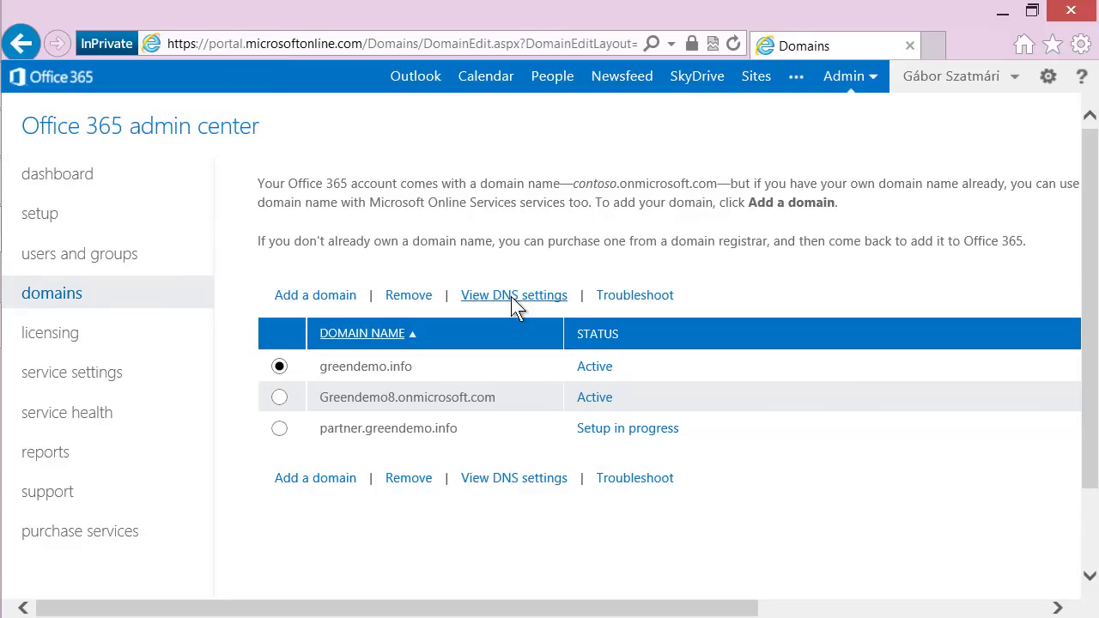
scroll(138, 508, down, 2)
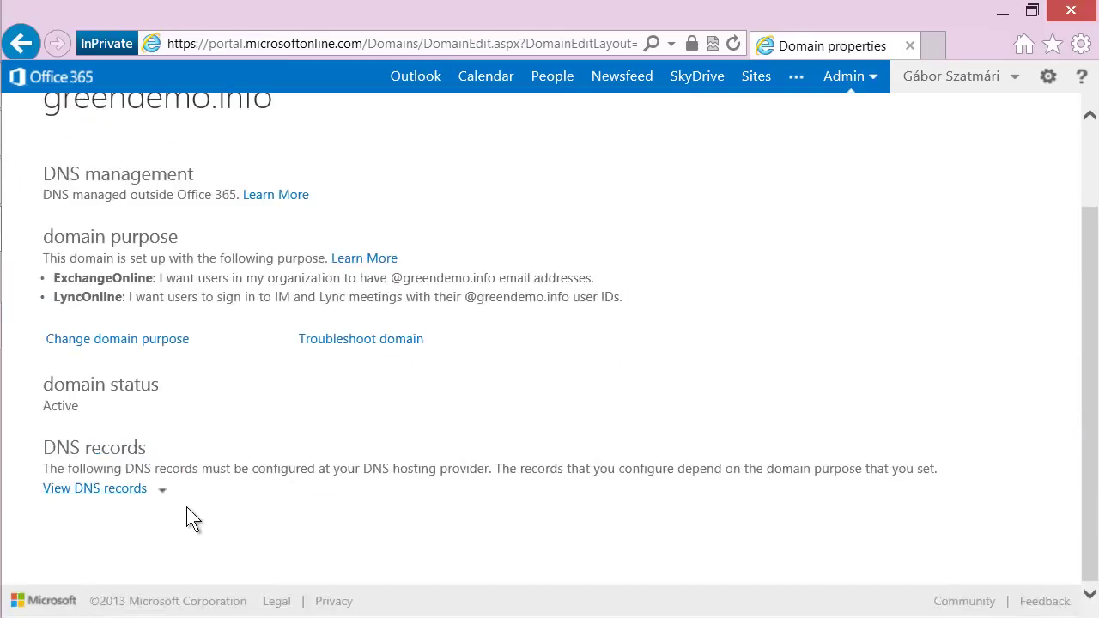
click(95, 488)
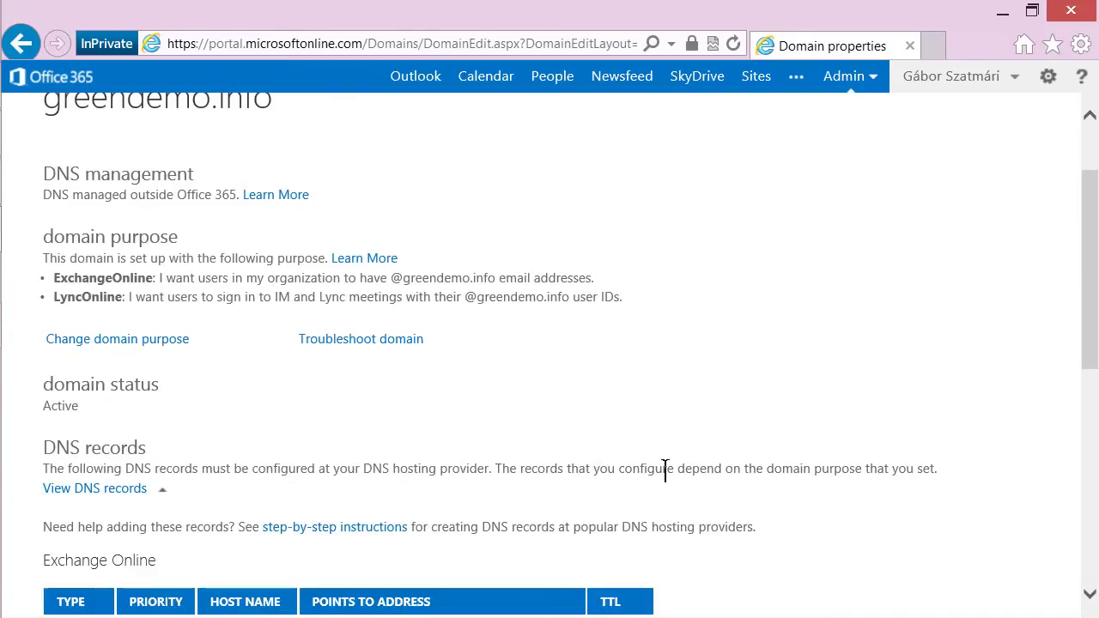
scroll(663, 478, down, 4)
scroll(664, 471, down, 1)
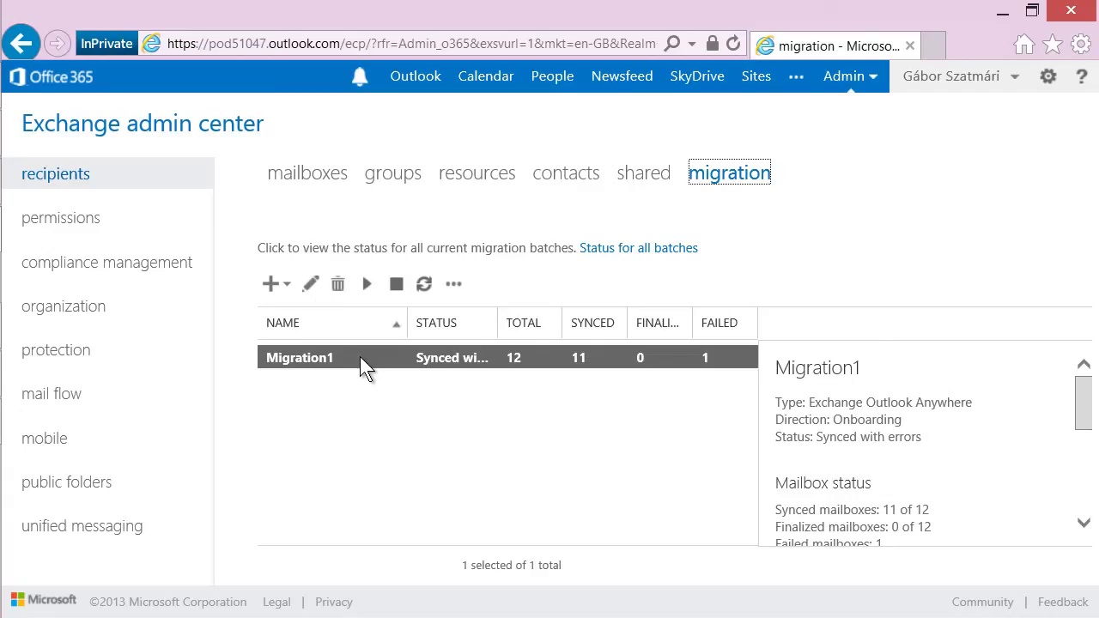
Resume the Migration1 batch and confirm with Yes.
click(366, 288)
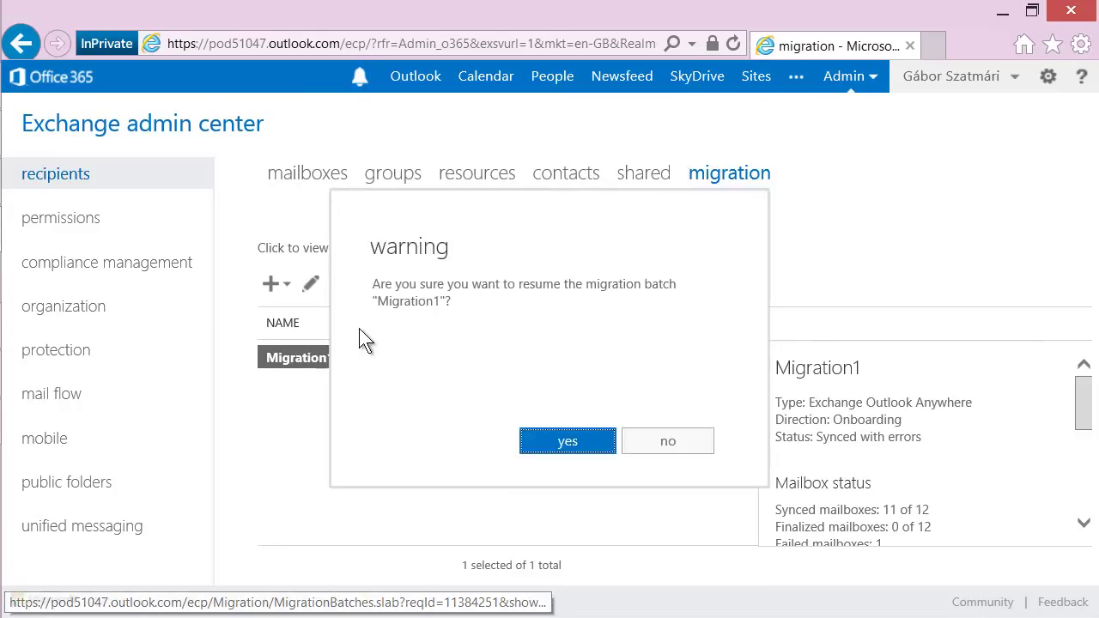
click(520, 443)
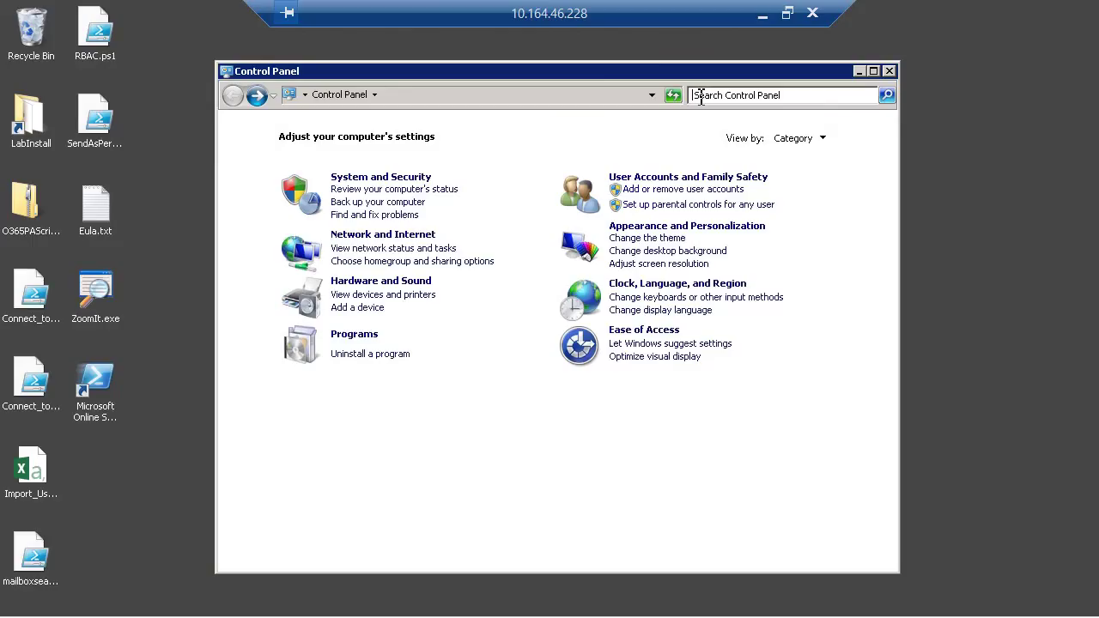
Search Control Panel for 'mail', open Mail (32-bit) and show its profiles.
text(mail)
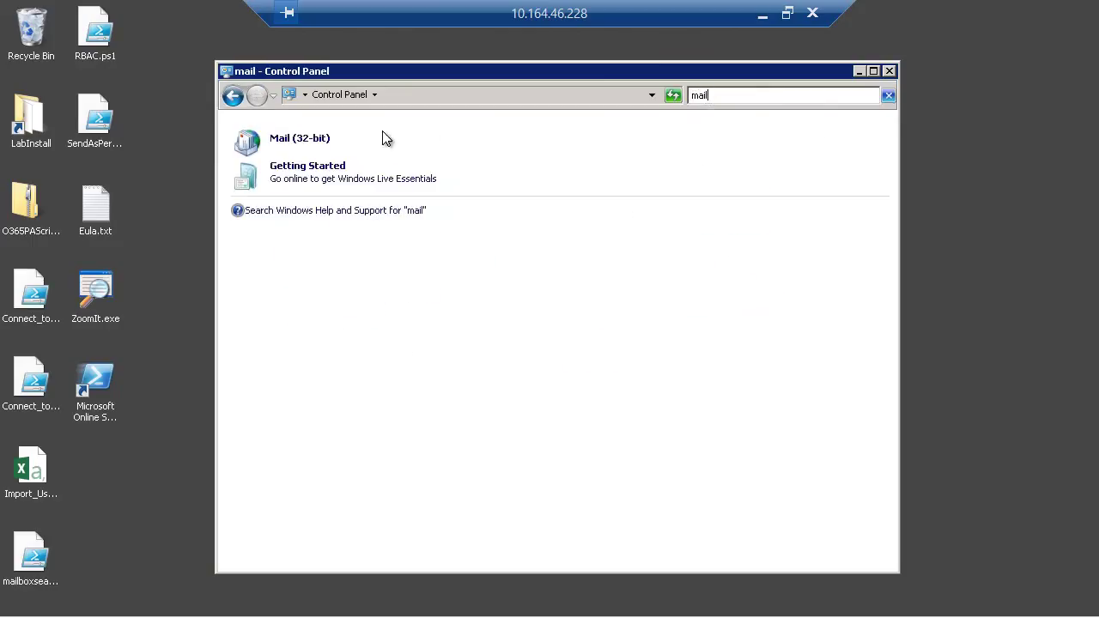
click(283, 142)
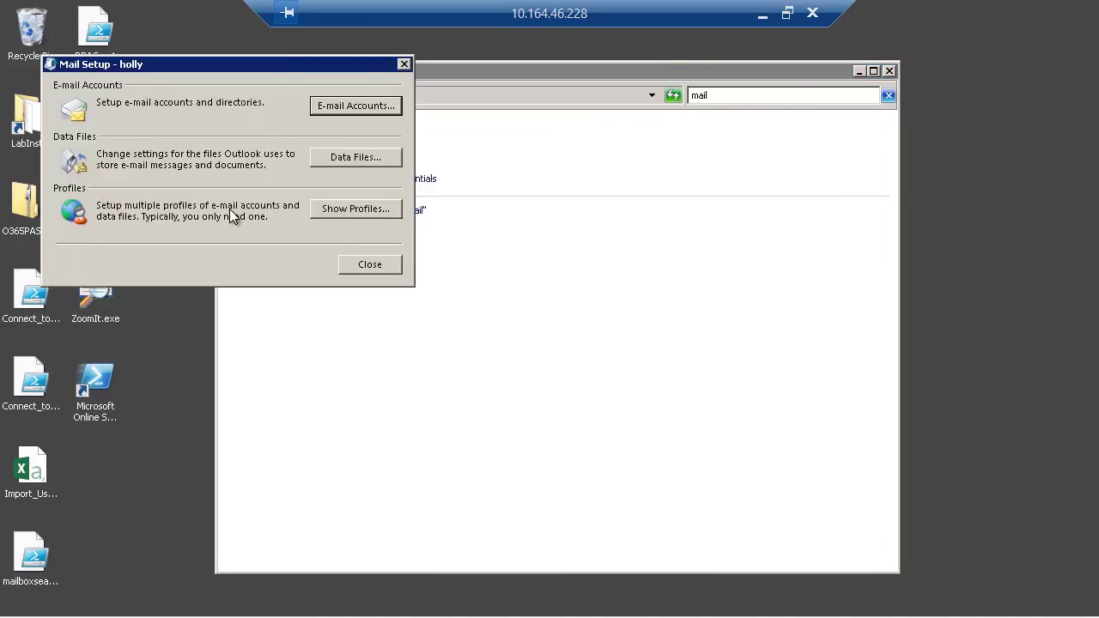
click(347, 208)
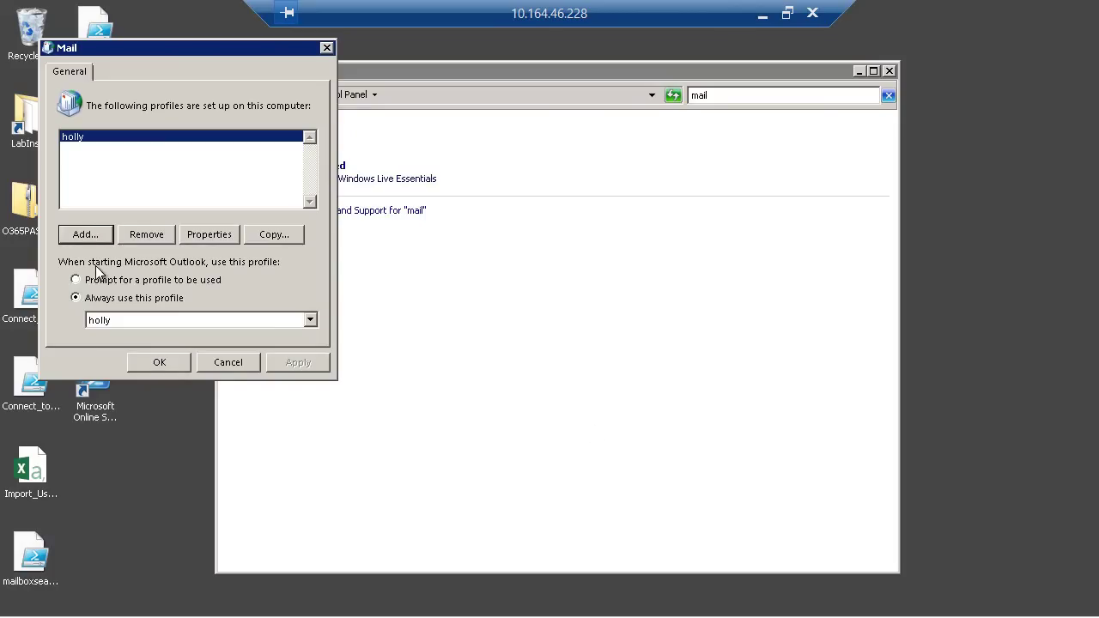
Add a new mail profile named 'new'.
click(91, 235)
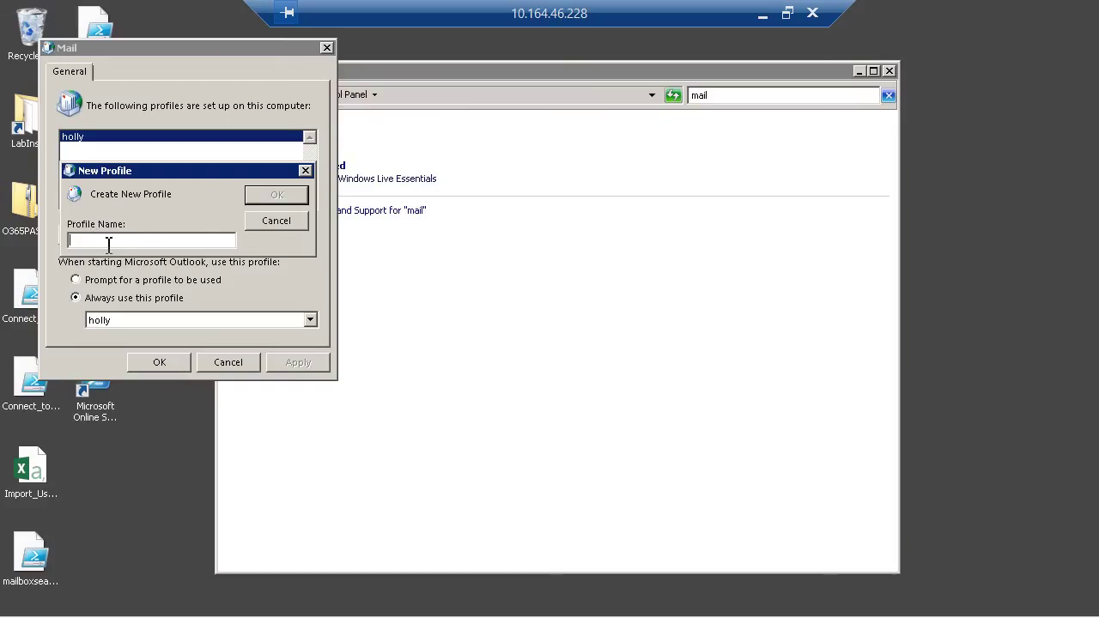
text(new)
click(265, 200)
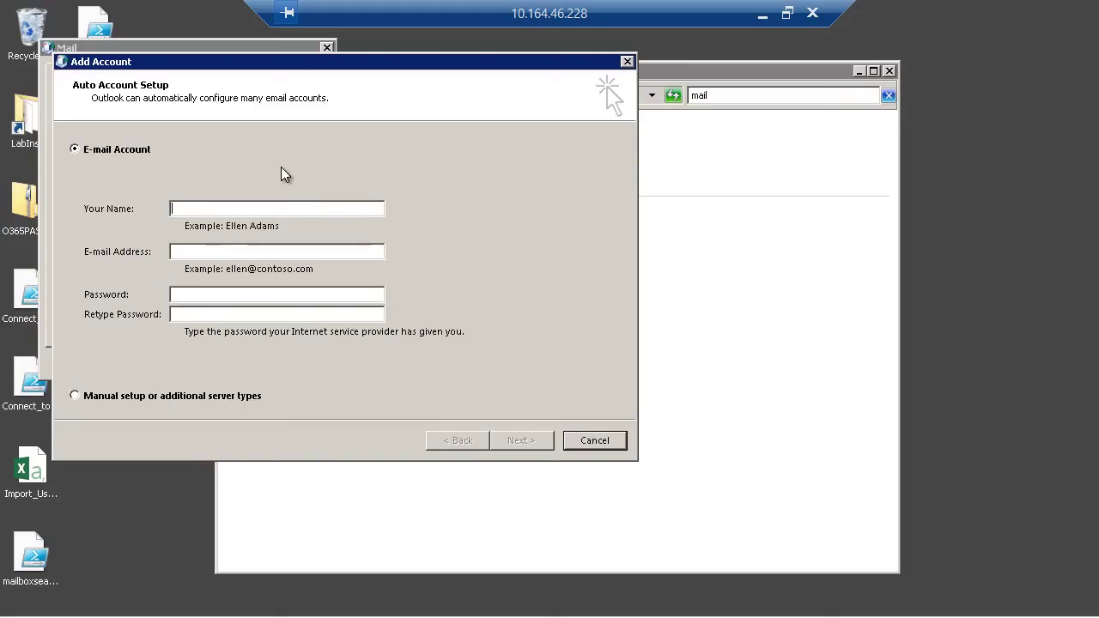
Fill in the user's display name, e-mail address and account password in the Add Account wizard.
key(Tab)
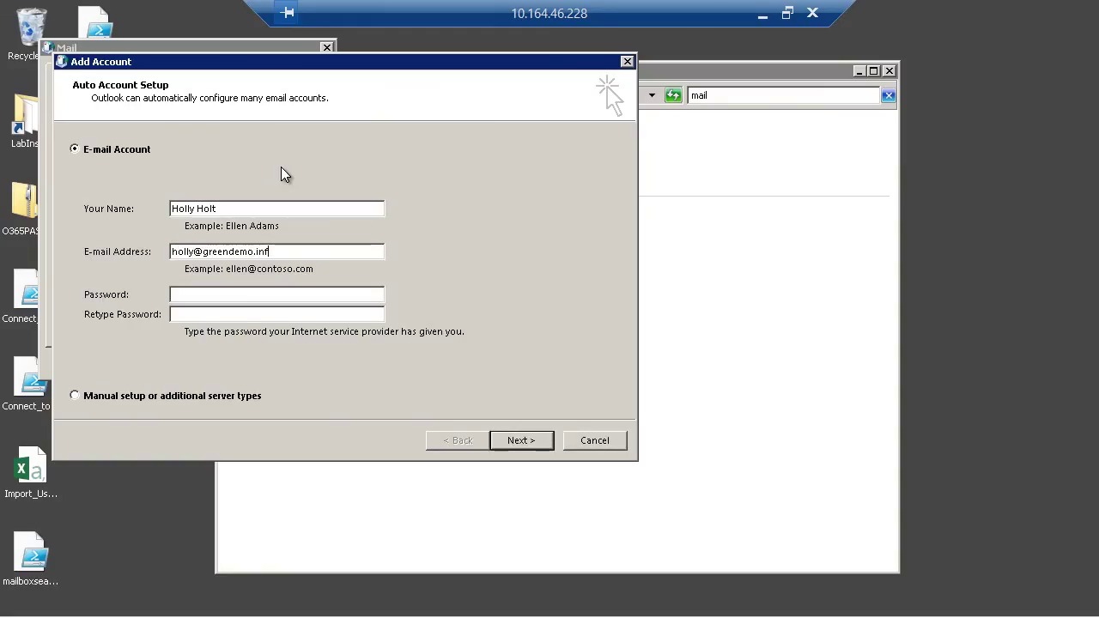
key(Tab)
text(Pa$$w0rdPa$$w0rdd)
key(Tab)
key(Tab)
key(shift+Tab)
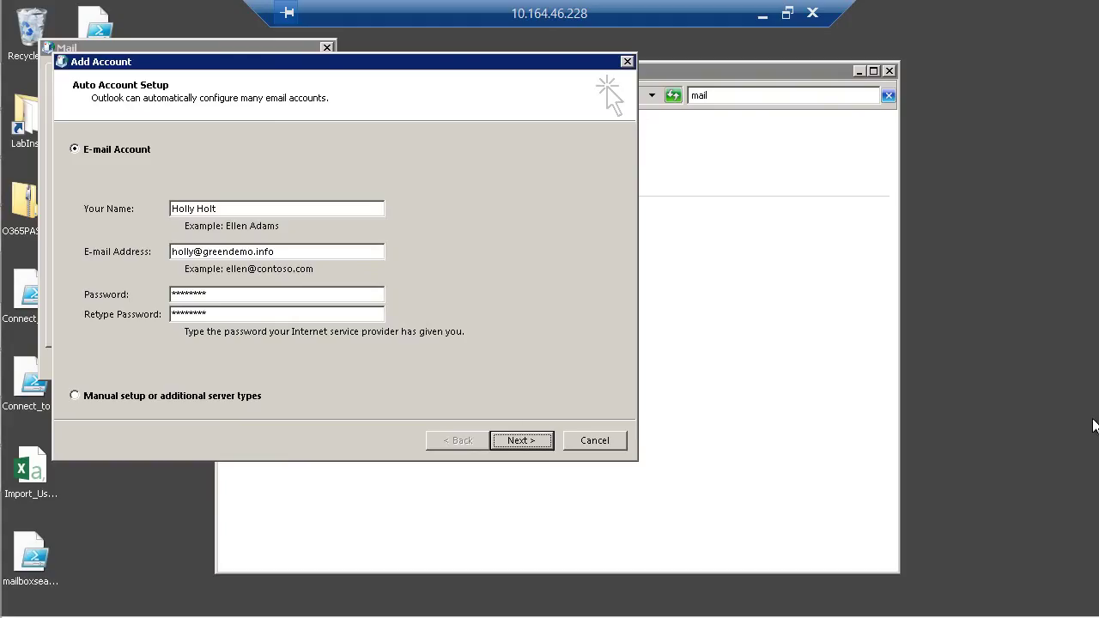
Run automatic account setup, supply the user's mail server credentials, and finish the wizard.
click(522, 441)
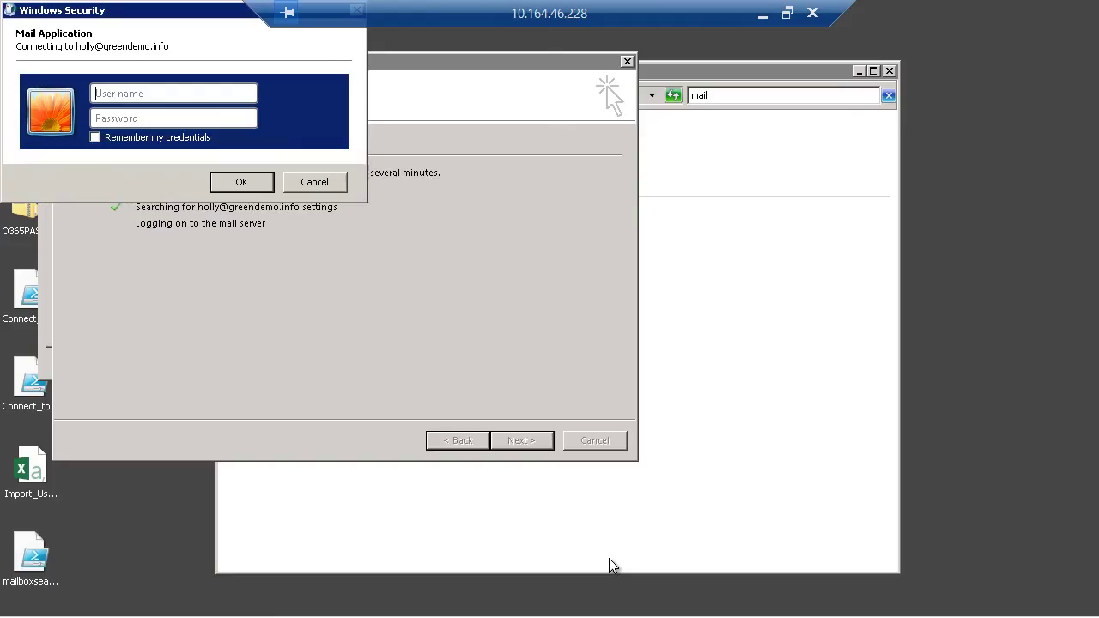
key(Return)
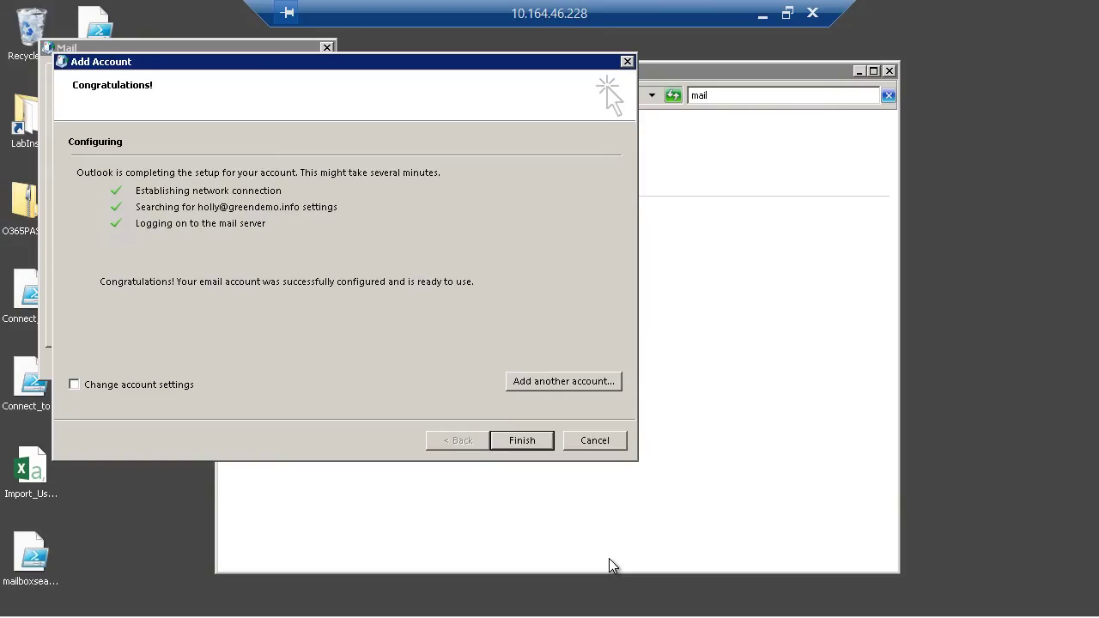
click(531, 439)
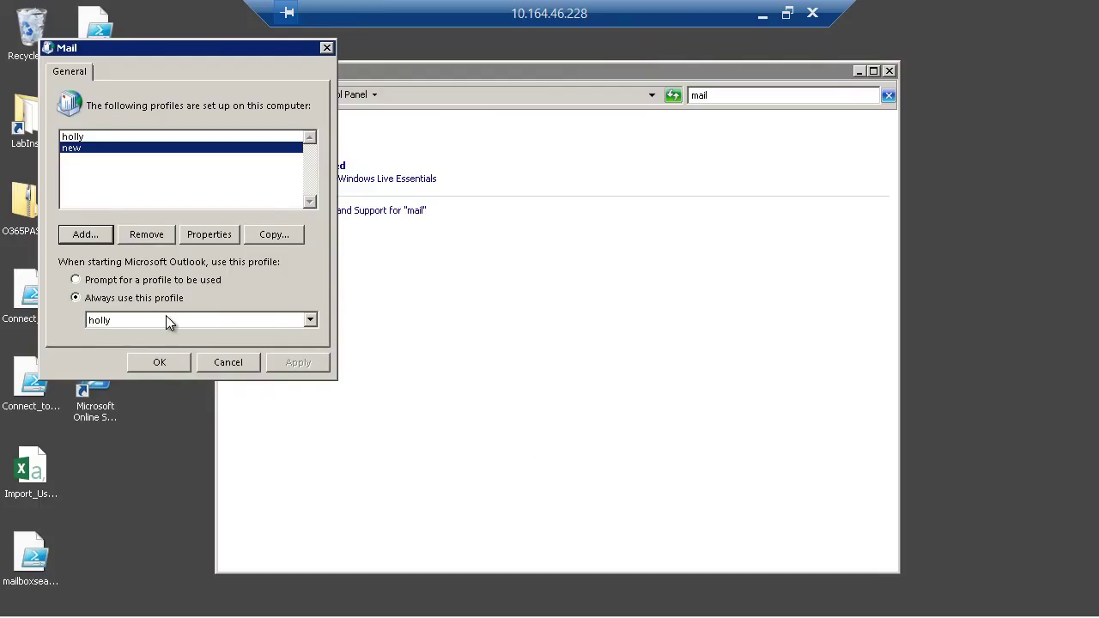
Set Outlook to always use the profile 'new'.
click(139, 320)
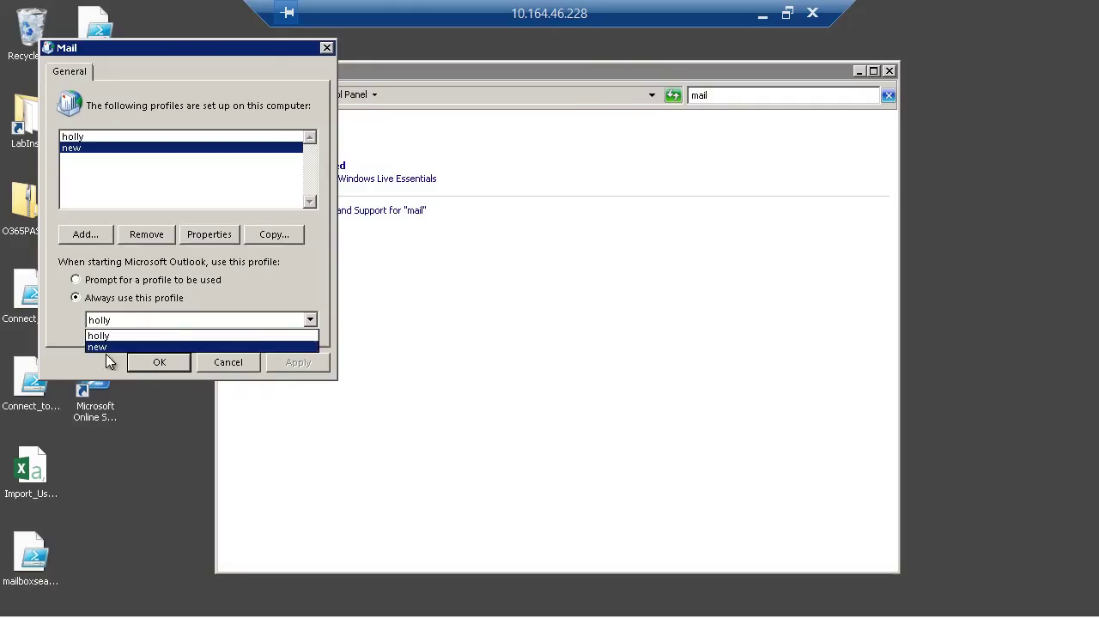
click(101, 347)
click(176, 362)
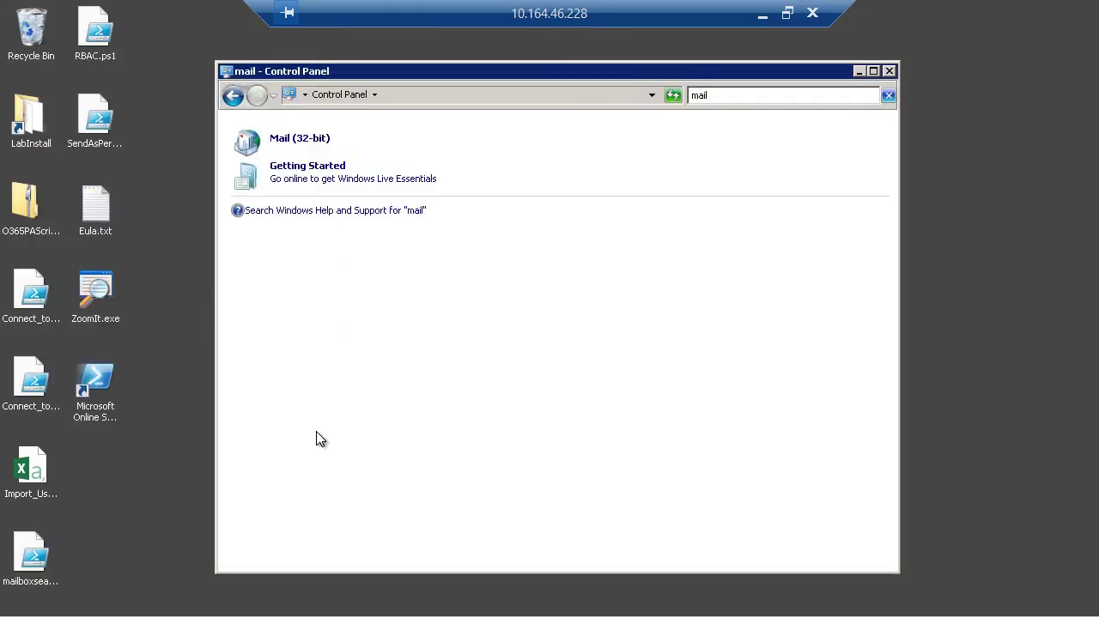
Launch Outlook, sign in with remembered credentials, dismiss activation, and view the May 2013 calendar.
click(260, 601)
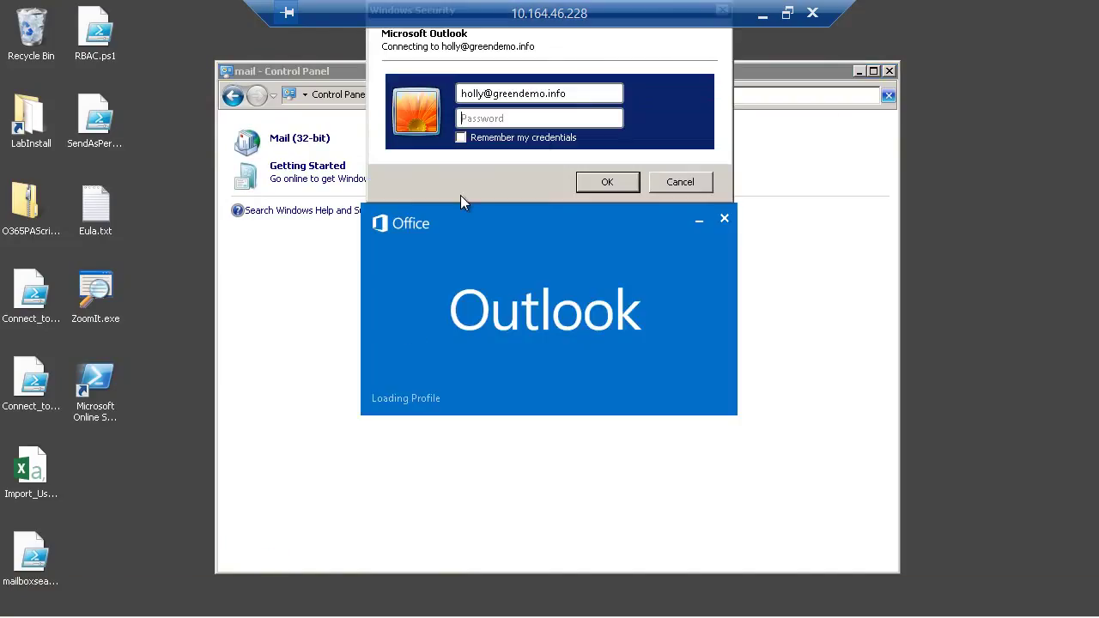
text(********)
click(461, 137)
click(607, 184)
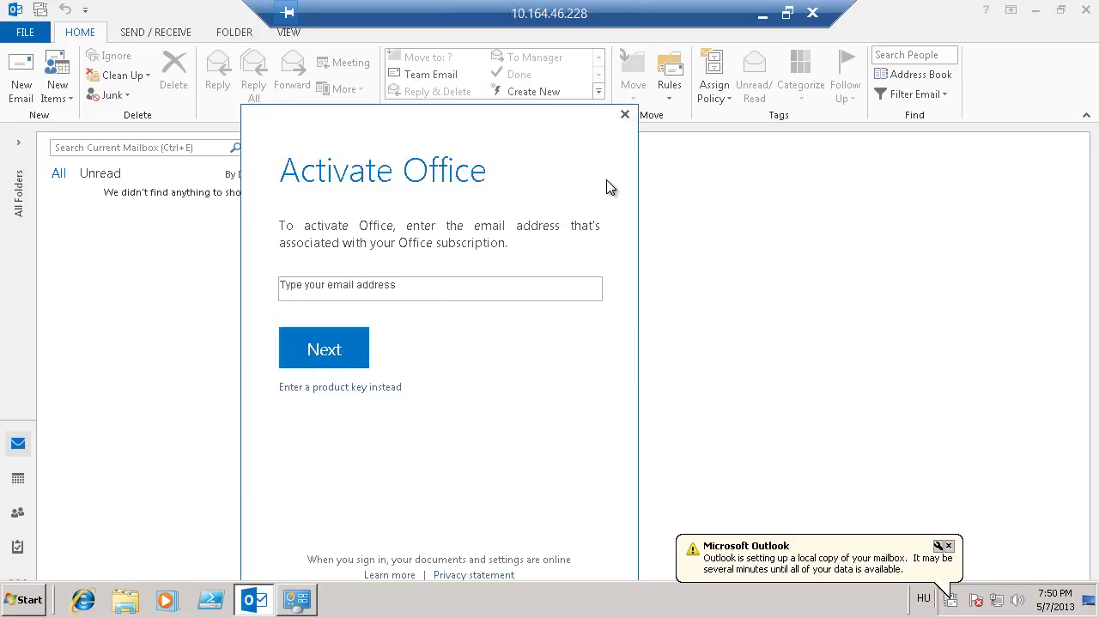
click(625, 114)
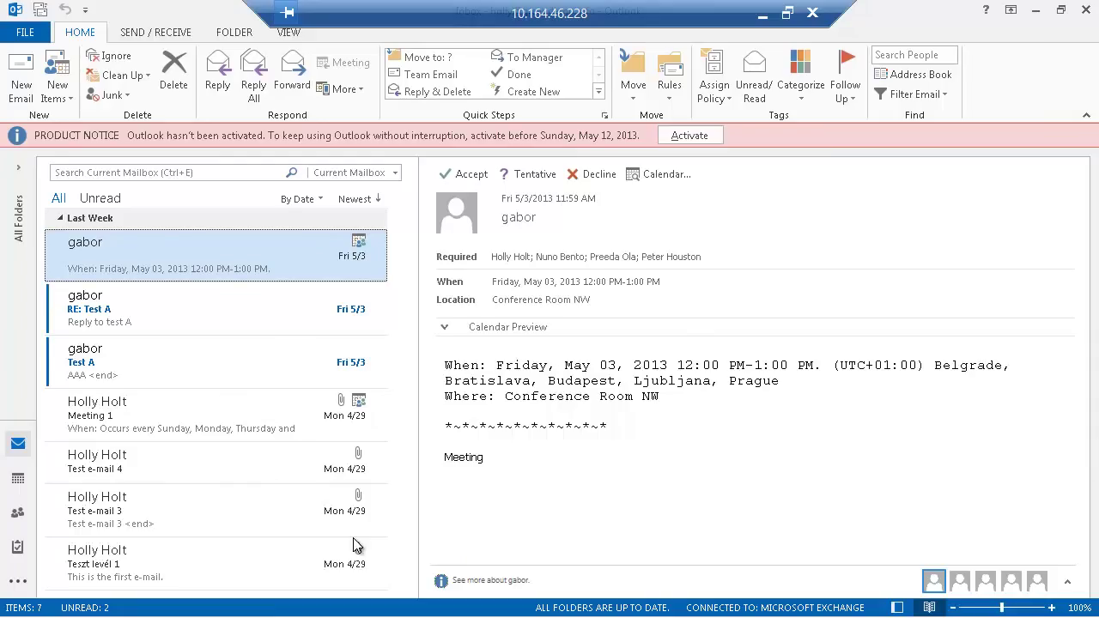
click(18, 479)
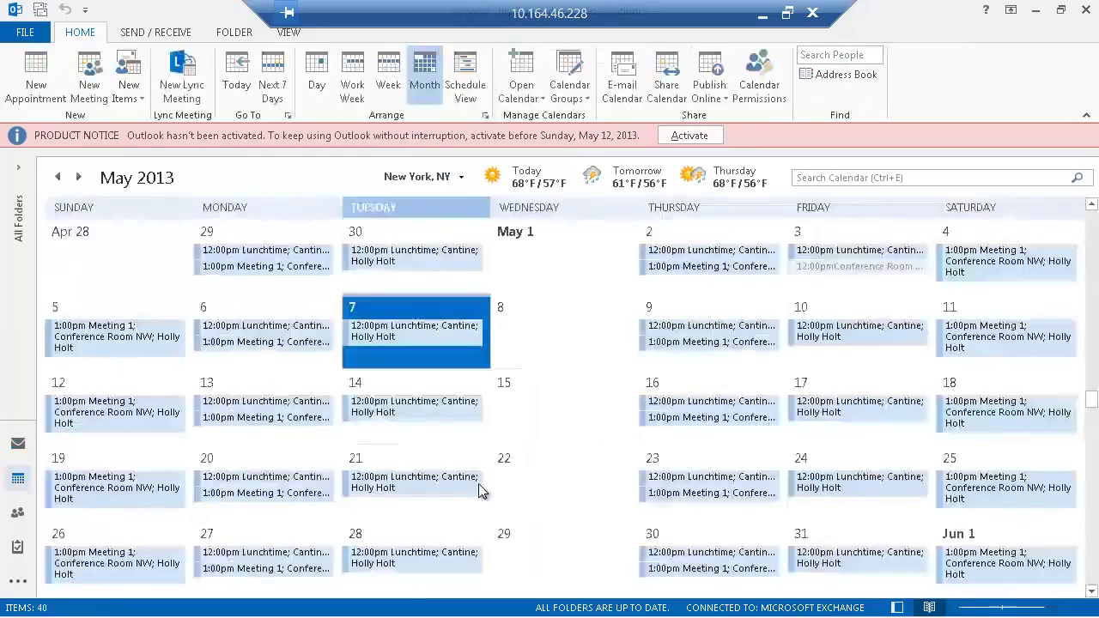